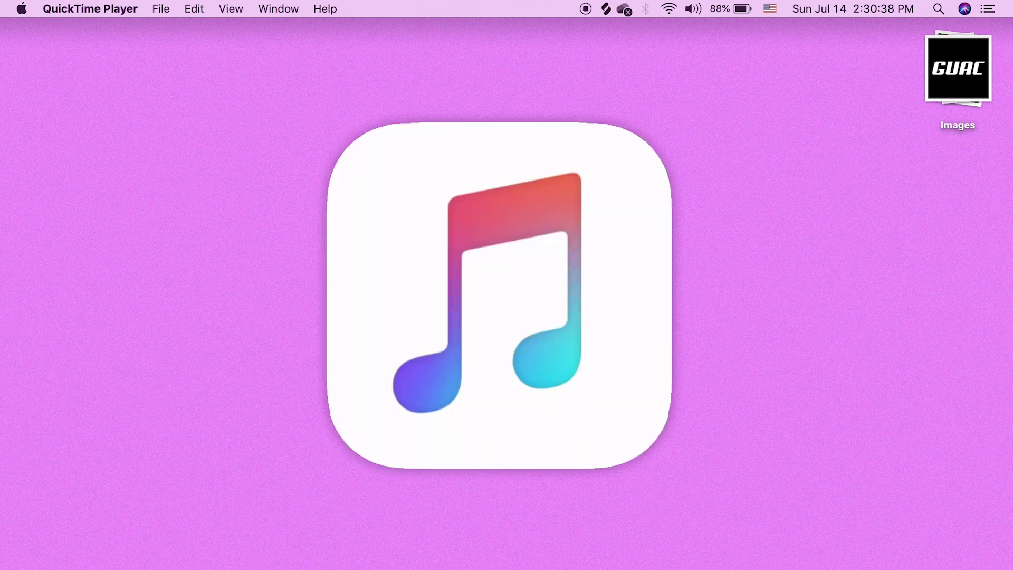
Step: Switch from the QuickTime intro clip to the Finder desktop showing the Do What You Love photo
{"action": "left_click", "coordinate": [505, 403]}
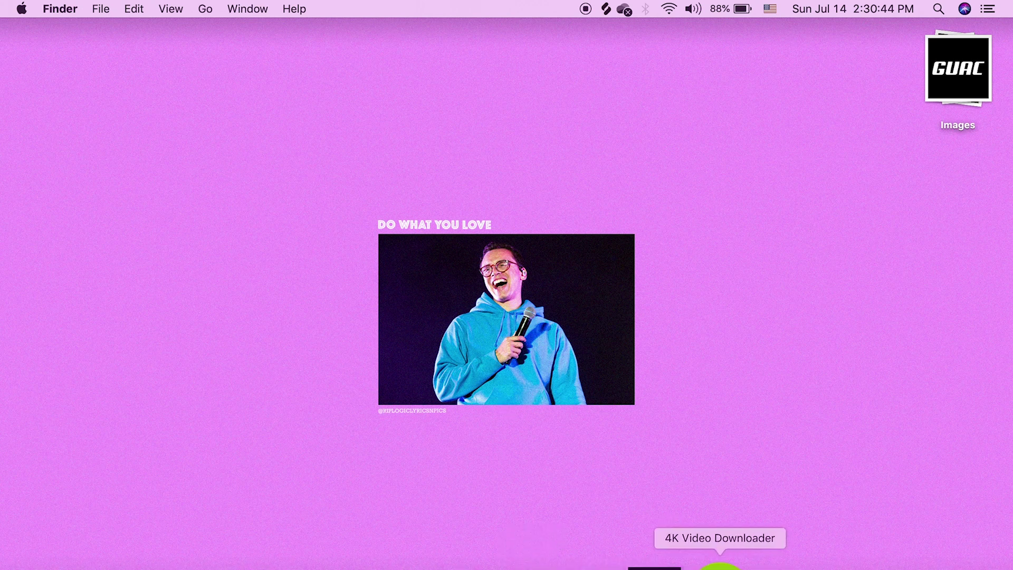
{"action": "left_click", "coordinate": [536, 563]}
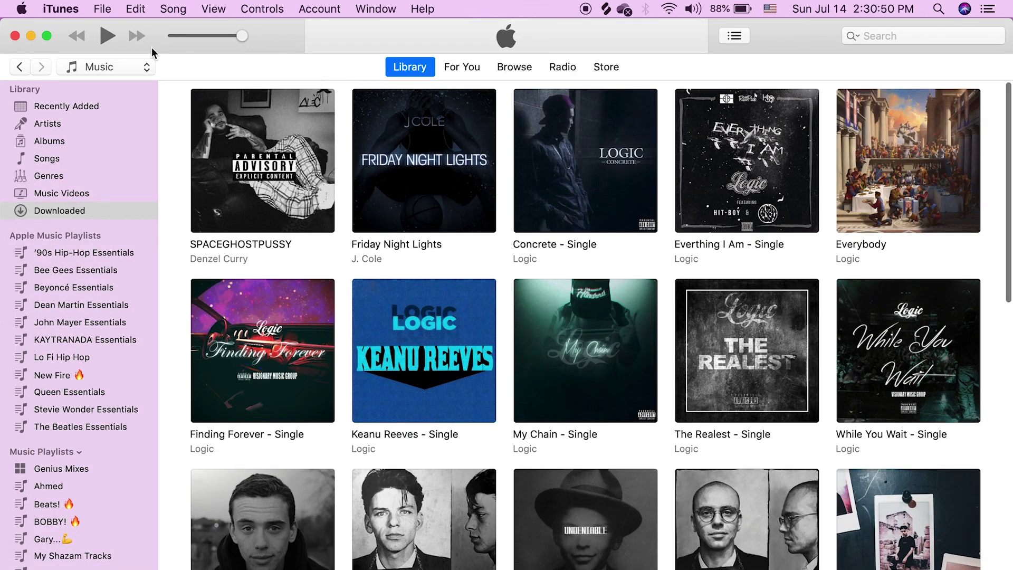
{"action": "left_click", "coordinate": [31, 36]}
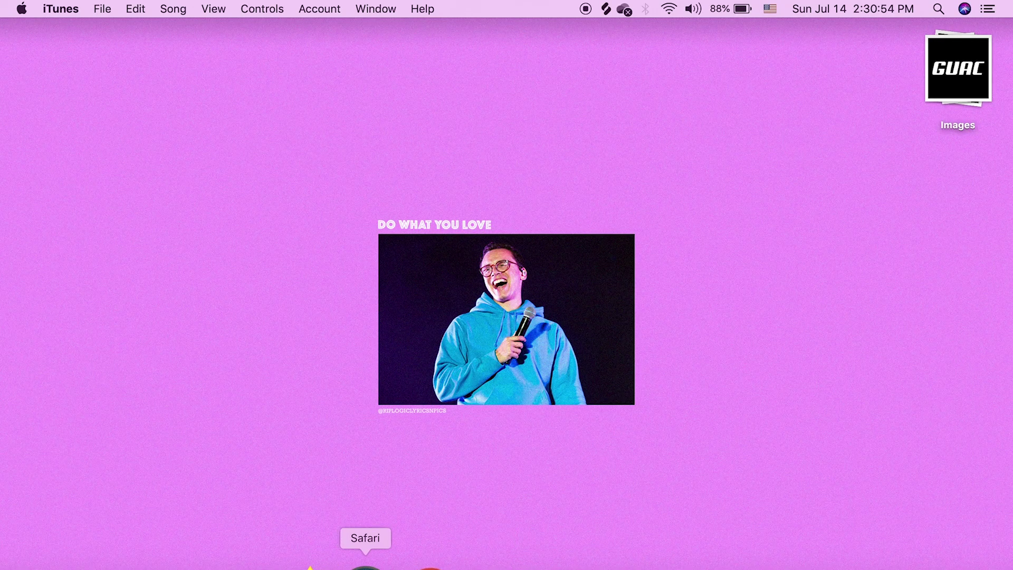
Step: Open the datpiff.com site in Safari
{"action": "left_click", "coordinate": [365, 564]}
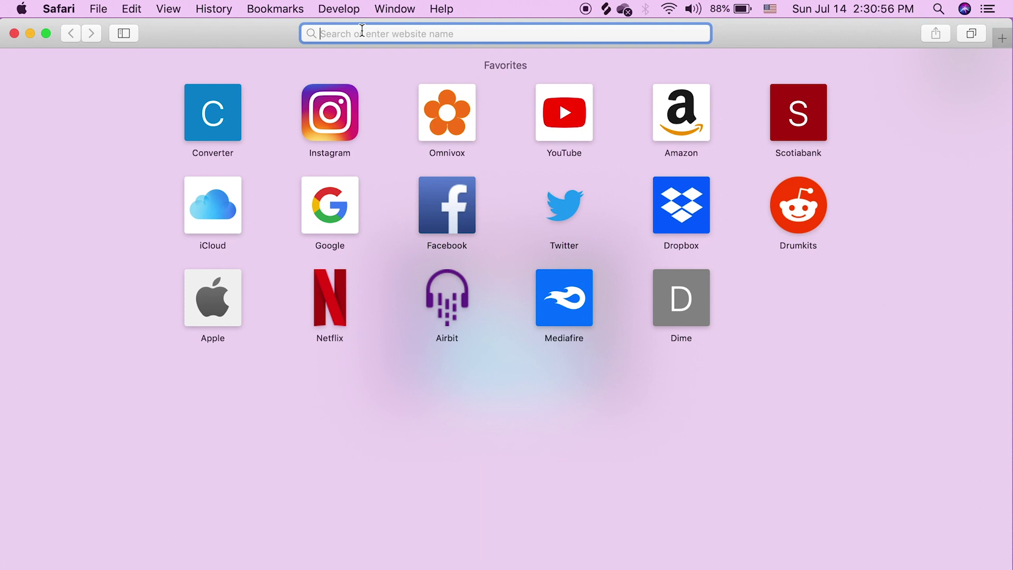
{"action": "type", "text": "datpi"}
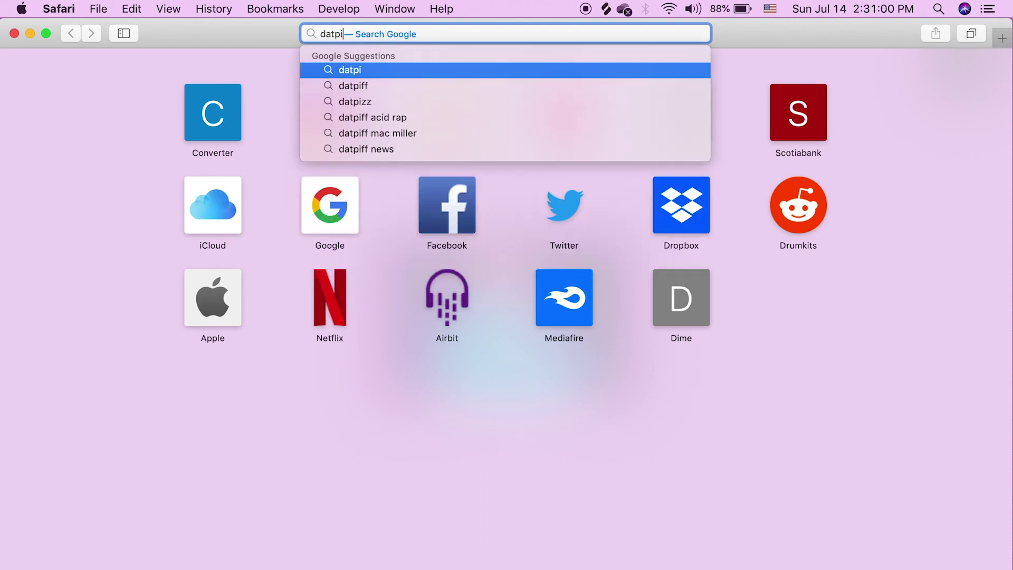
{"action": "type", "text": "ff"}
{"action": "key", "text": "Return"}
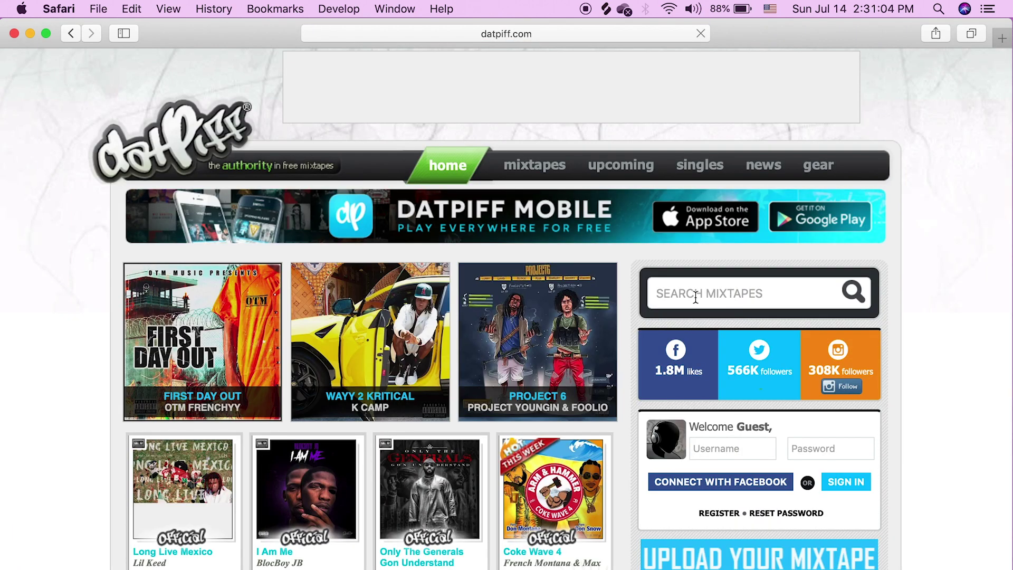
Step: Search DatPiff's mixtapes for Logic and scroll through the matching results
{"action": "left_click", "coordinate": [752, 300]}
{"action": "type", "text": "logic"}
{"action": "key", "text": "Return"}
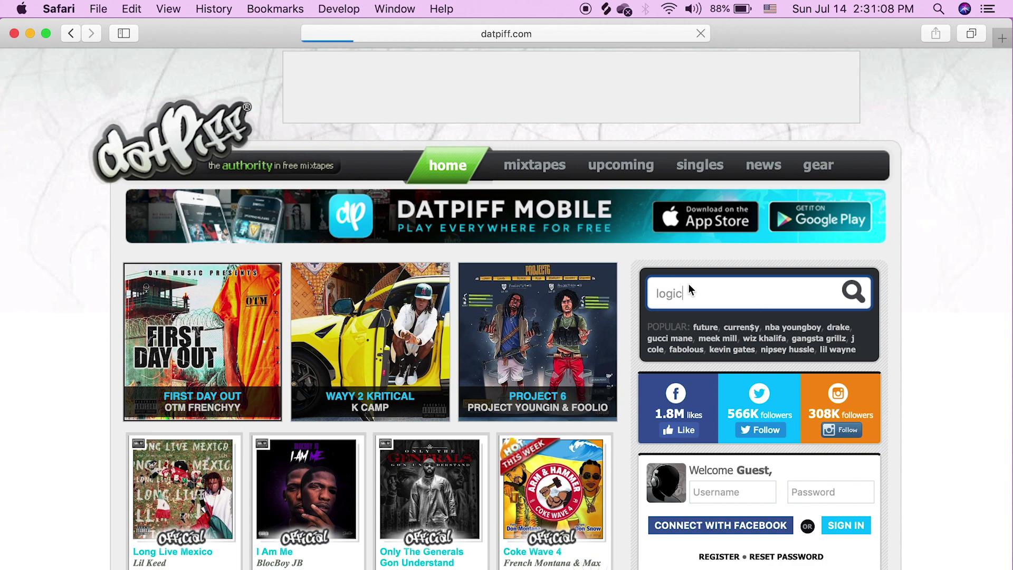
{"action": "scroll", "coordinate": [321, 201], "scroll_direction": "down", "scroll_amount": 4}
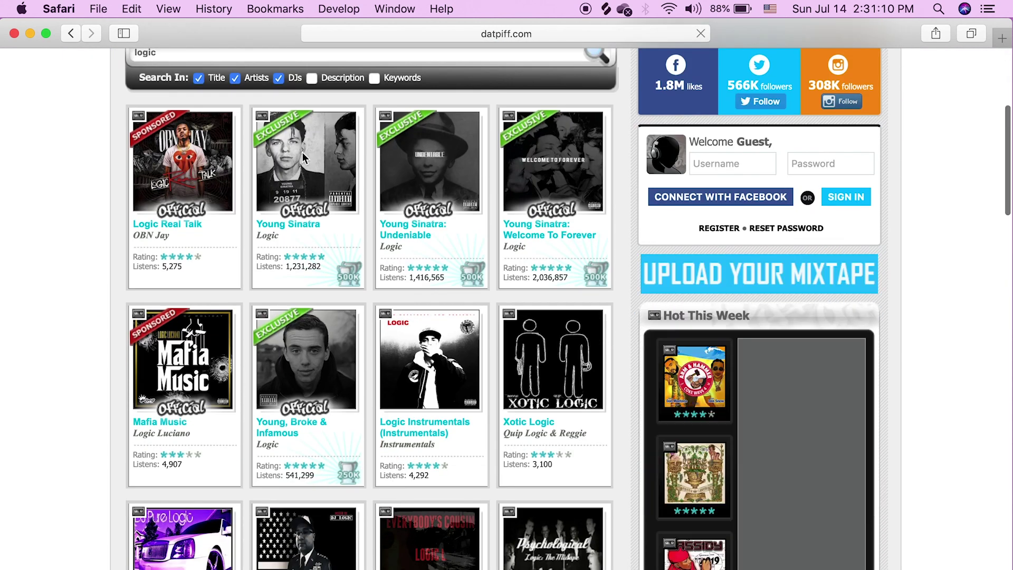
{"action": "scroll", "coordinate": [375, 344], "scroll_direction": "down", "scroll_amount": 2}
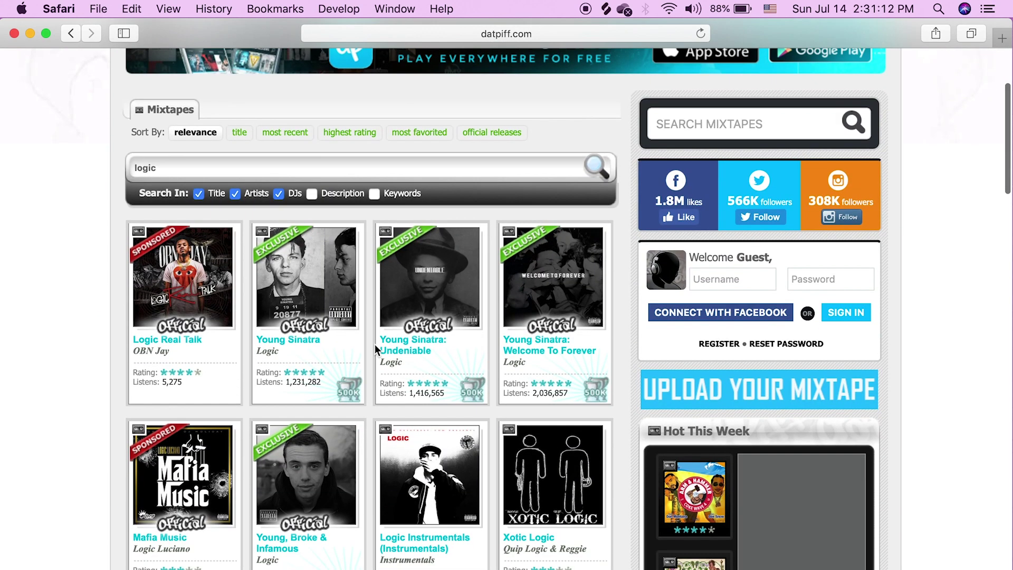
Step: Open the Young Sinatra: Welcome To Forever page, start its free zip download, and check progress
{"action": "left_click", "coordinate": [527, 338]}
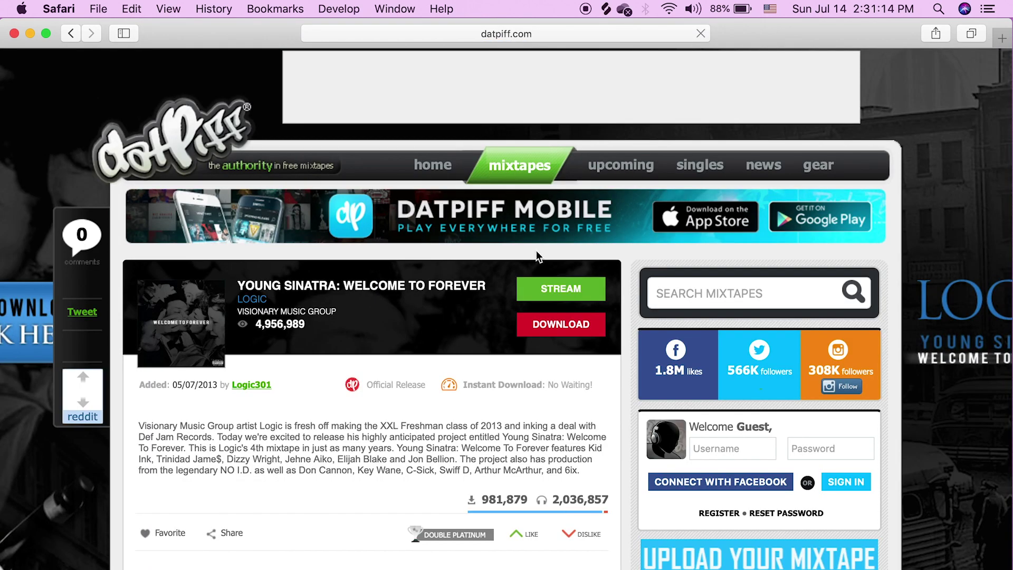
{"action": "scroll", "coordinate": [596, 243], "scroll_direction": "down", "scroll_amount": 5}
{"action": "scroll", "coordinate": [597, 248], "scroll_direction": "up", "scroll_amount": 3}
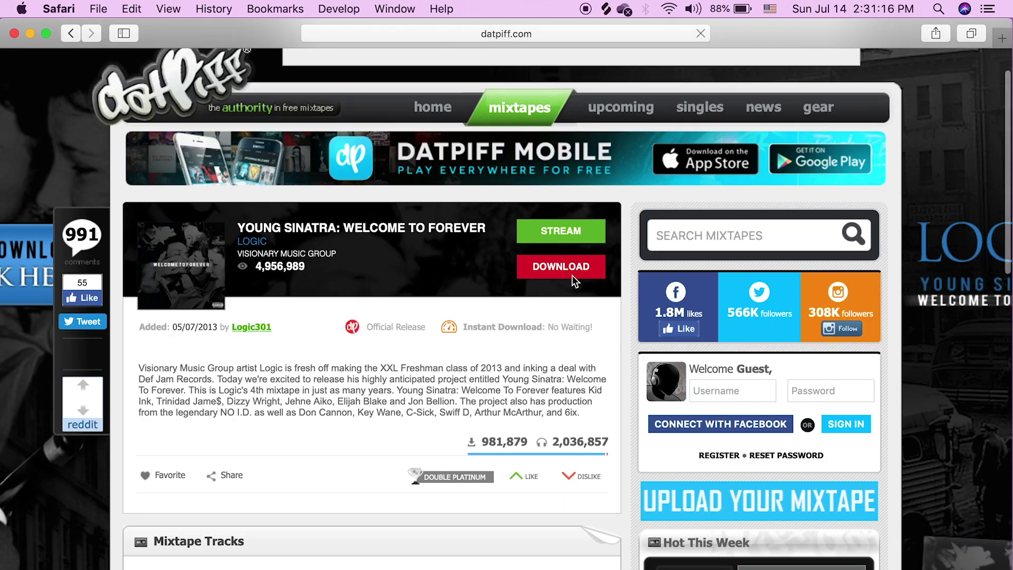
{"action": "left_click", "coordinate": [563, 272]}
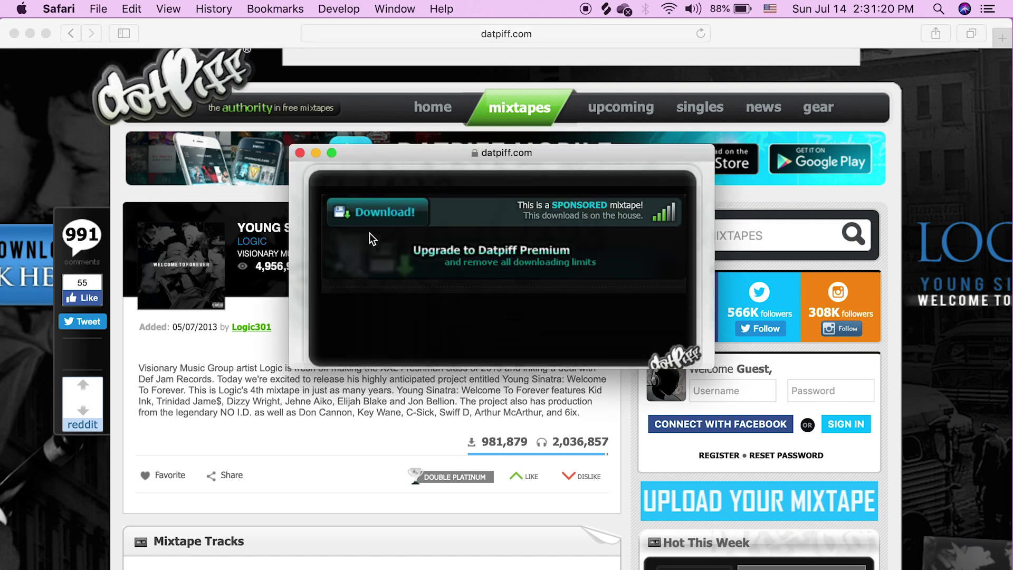
{"action": "left_click", "coordinate": [367, 219]}
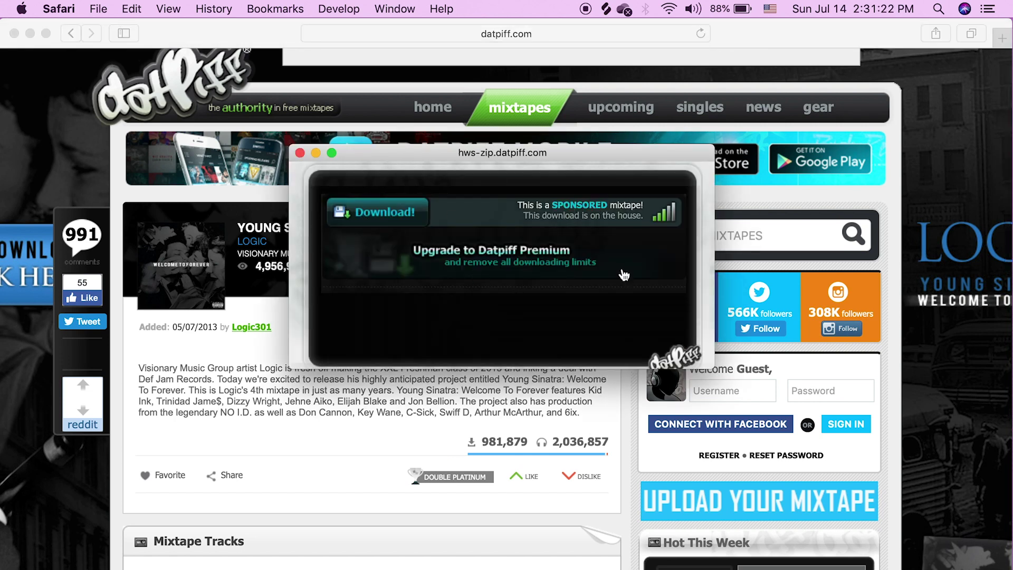
{"action": "left_click", "coordinate": [898, 33]}
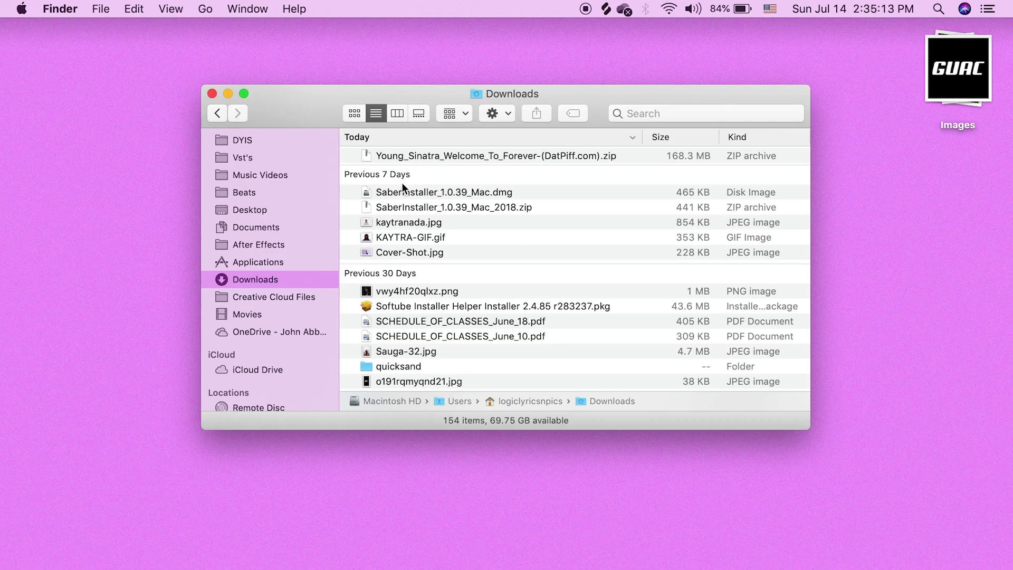
Step: Extract the downloaded Young Sinatra zip with Archive Utility
{"action": "left_click", "coordinate": [448, 153]}
{"action": "right_click", "coordinate": [448, 154]}
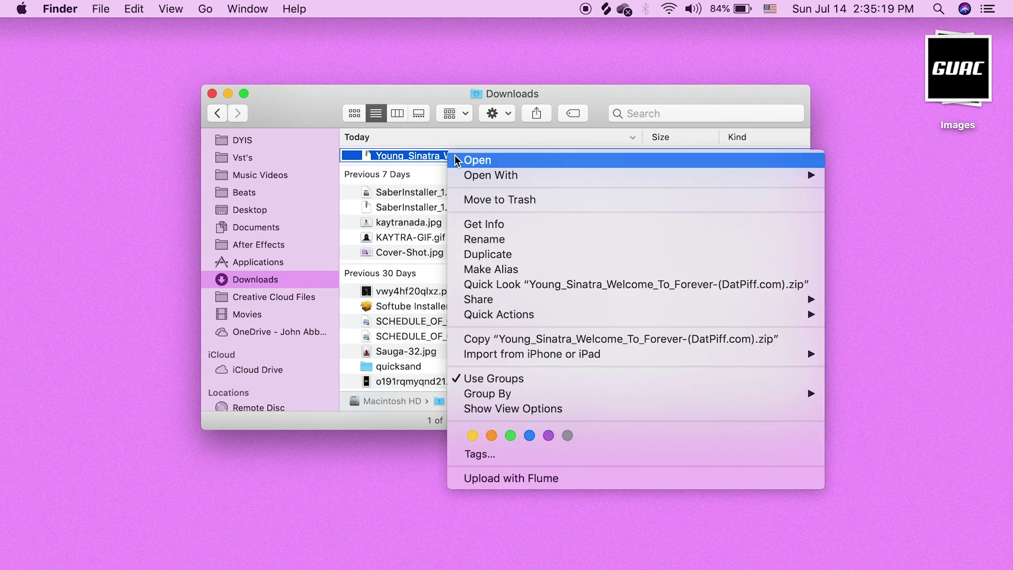
{"action": "mouse_move", "coordinate": [484, 177]}
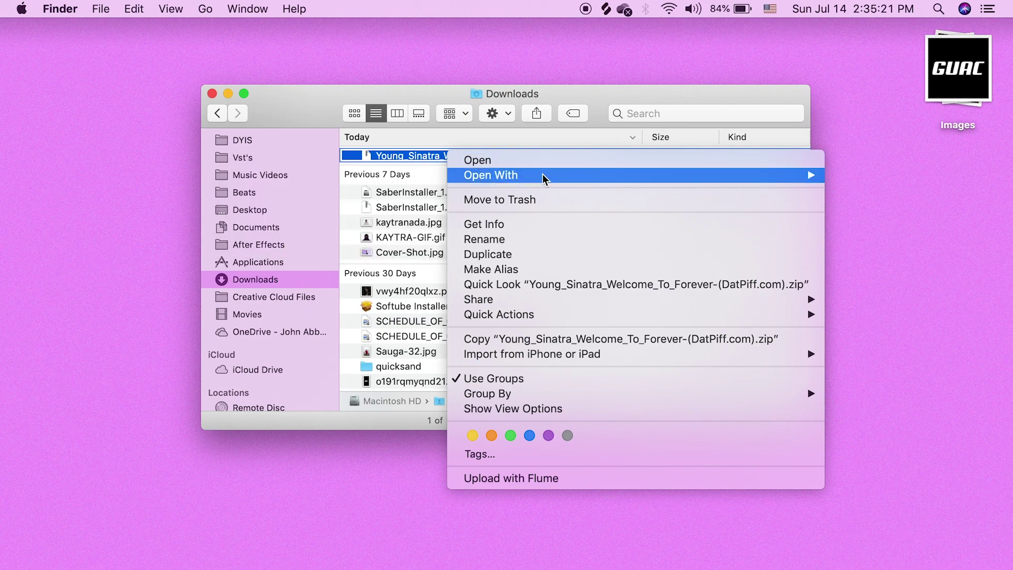
{"action": "left_click", "coordinate": [347, 177]}
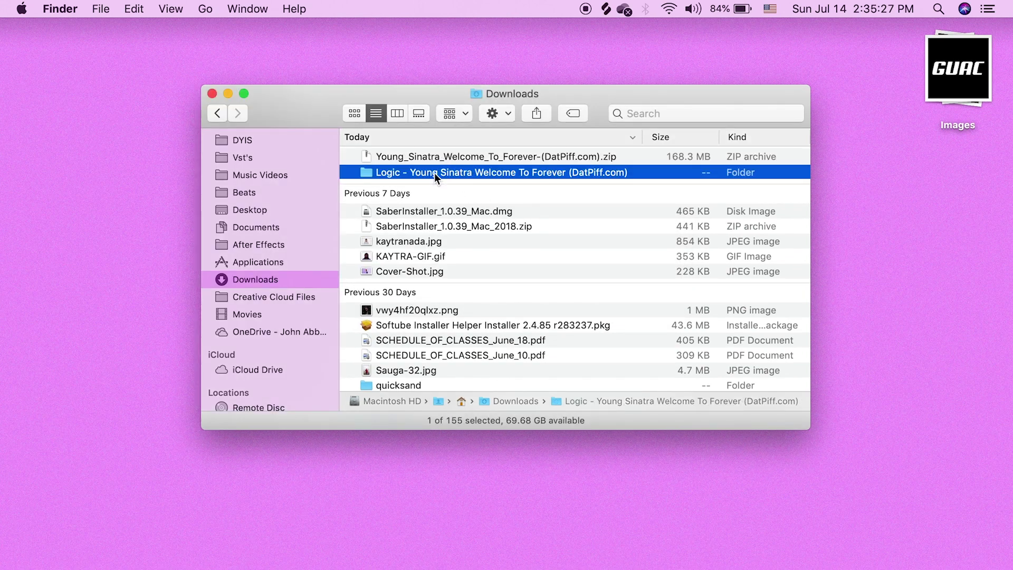
Step: Browse the extracted Logic mixtape folder's tracks, then return to Downloads
{"action": "double_click", "coordinate": [435, 173]}
{"action": "scroll", "coordinate": [403, 171], "scroll_direction": "down", "scroll_amount": 1}
{"action": "scroll", "coordinate": [403, 171], "scroll_direction": "down", "scroll_amount": 3}
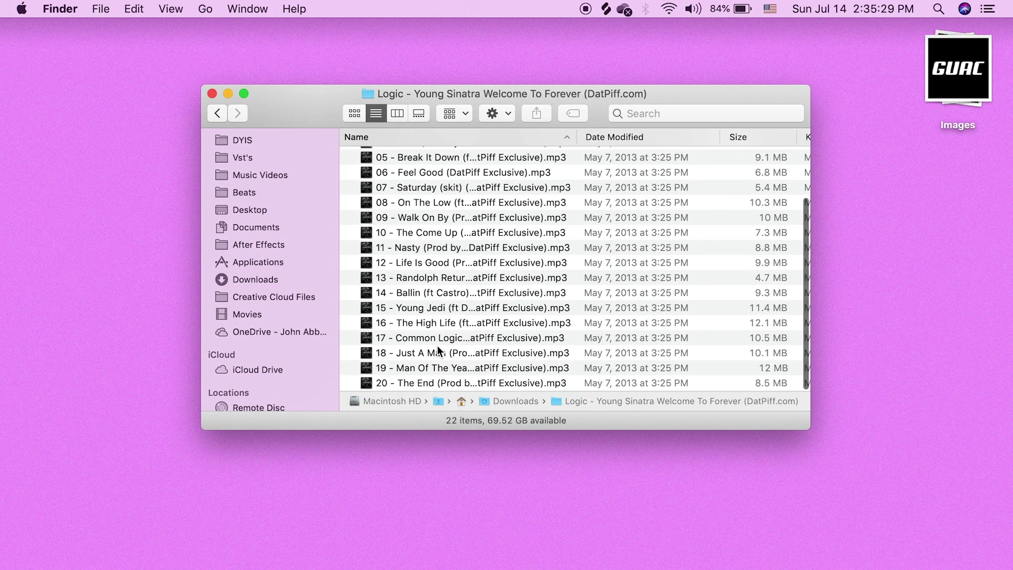
{"action": "scroll", "coordinate": [417, 344], "scroll_direction": "up", "scroll_amount": 5}
{"action": "left_click", "coordinate": [218, 113]}
Step: Select the extracted mixtape folder and minimize the Finder window
{"action": "left_click", "coordinate": [441, 155]}
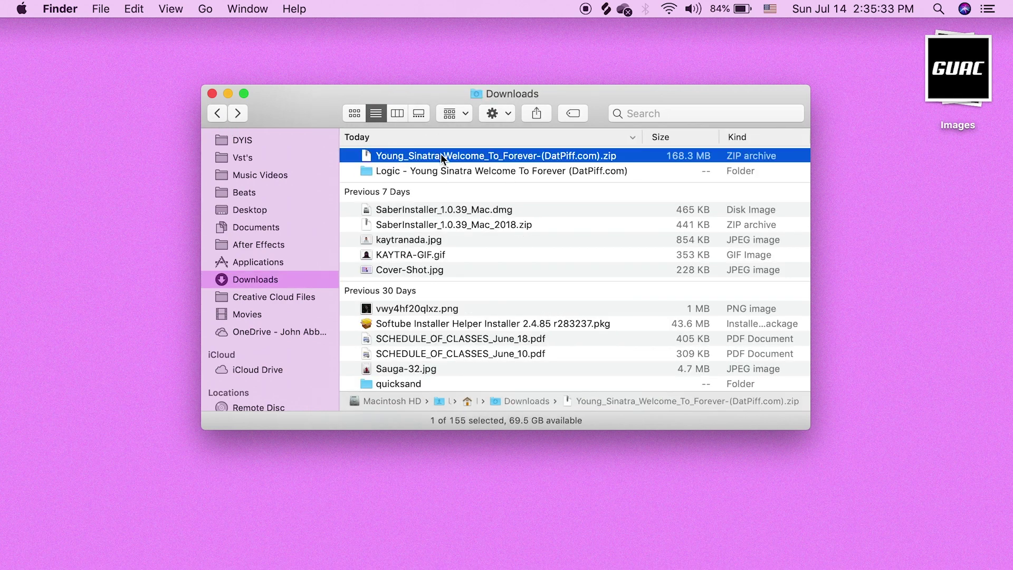
{"action": "right_click", "coordinate": [442, 153]}
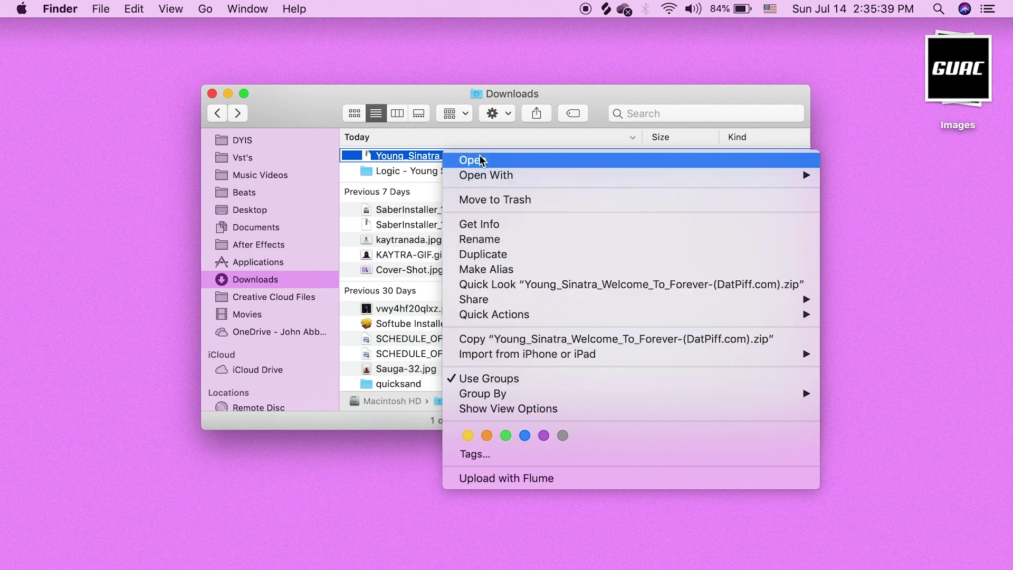
{"action": "left_click", "coordinate": [451, 95]}
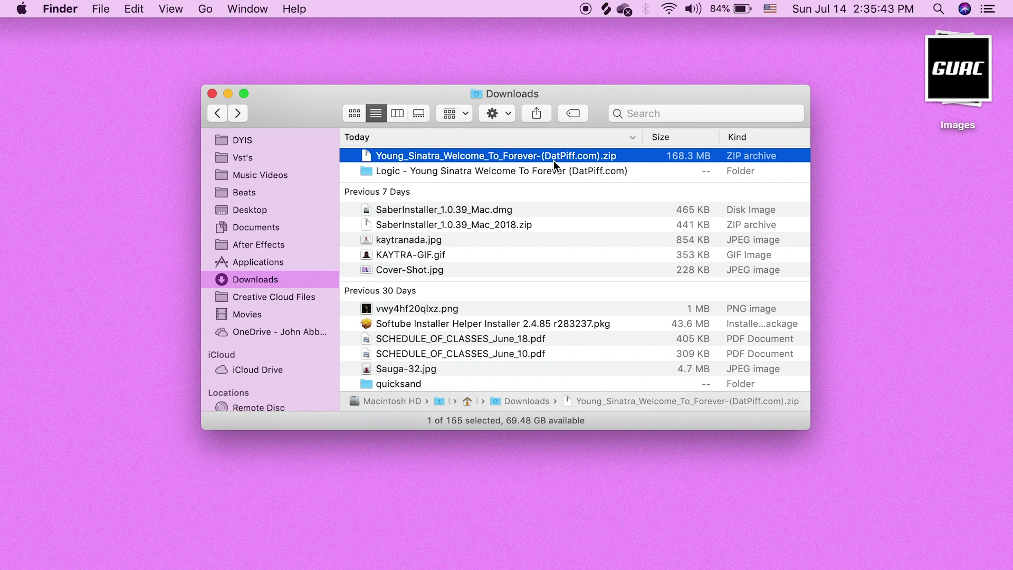
{"action": "left_click", "coordinate": [400, 172]}
{"action": "scroll", "coordinate": [498, 147], "scroll_direction": "up", "scroll_amount": 1}
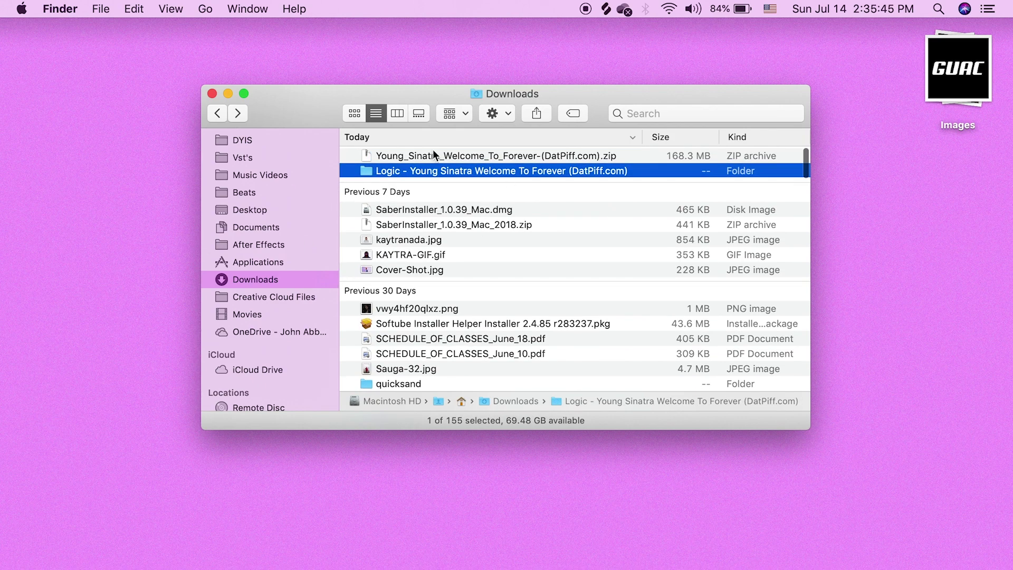
{"action": "left_click", "coordinate": [228, 93]}
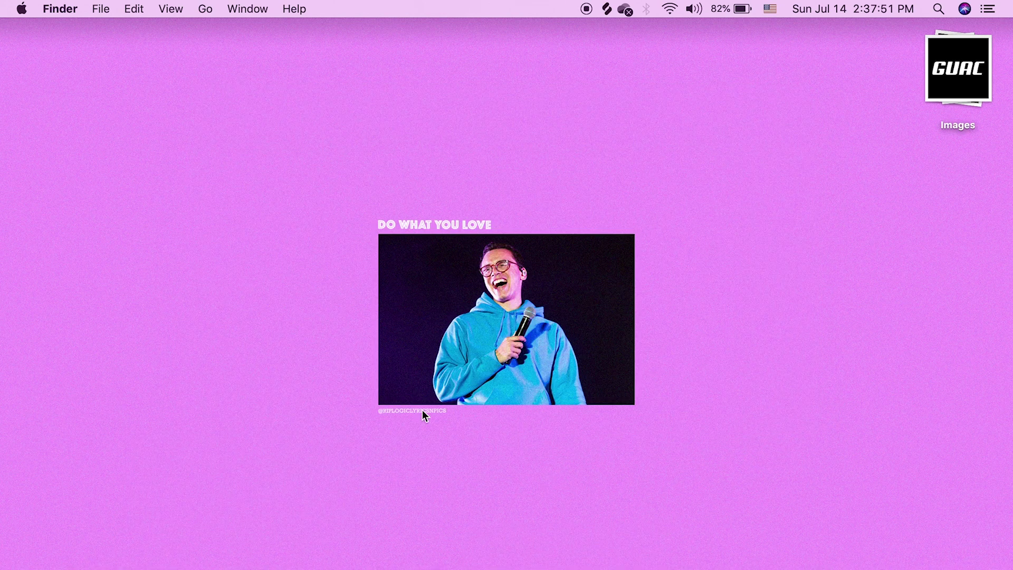
Step: Add the 'Logic - Young Sinatra Welcome To Forever (DatPiff.com)' folder from Downloads to the iTunes library
{"action": "left_click", "coordinate": [534, 558]}
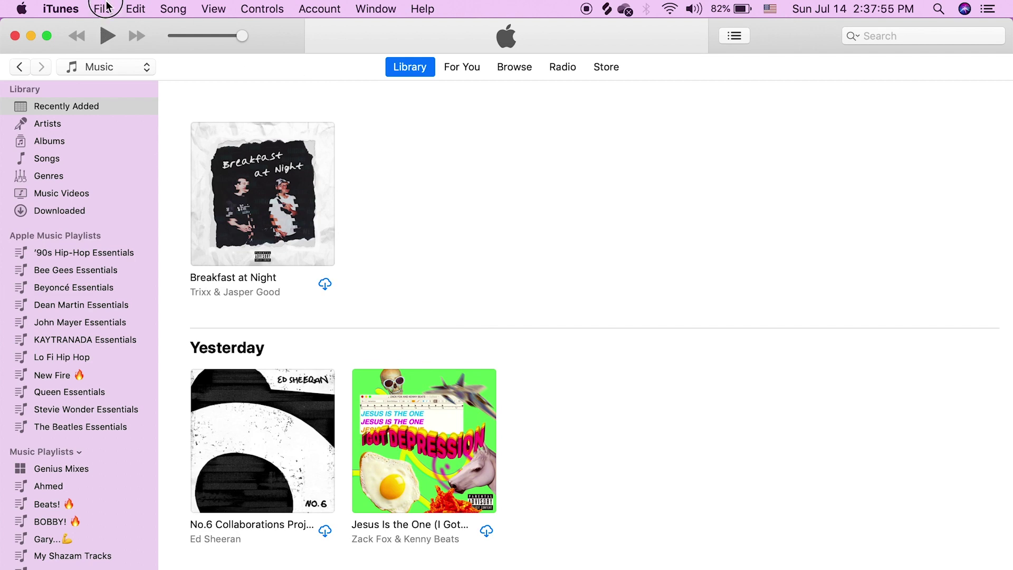
{"action": "left_click", "coordinate": [107, 8]}
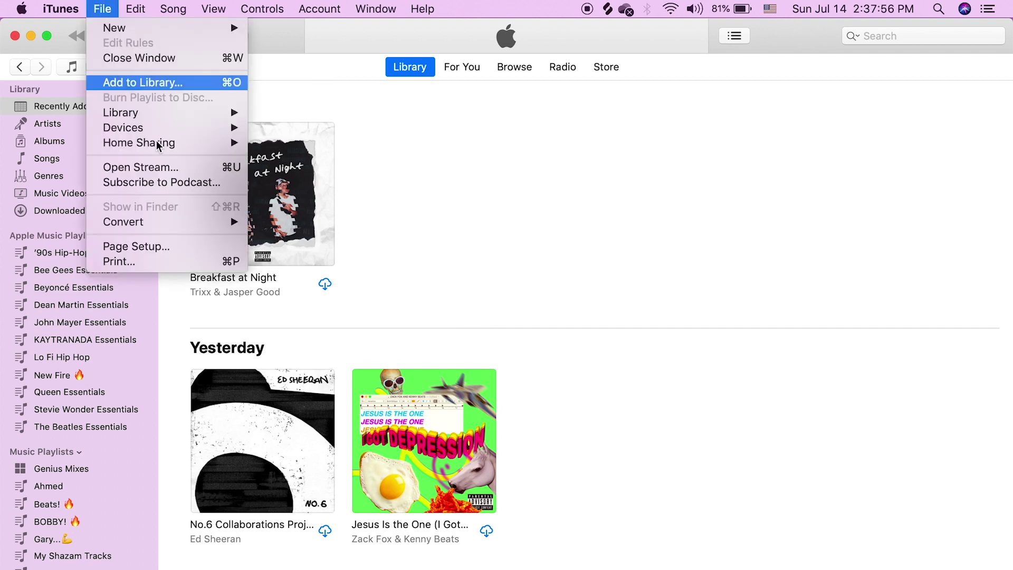
{"action": "left_click", "coordinate": [141, 89]}
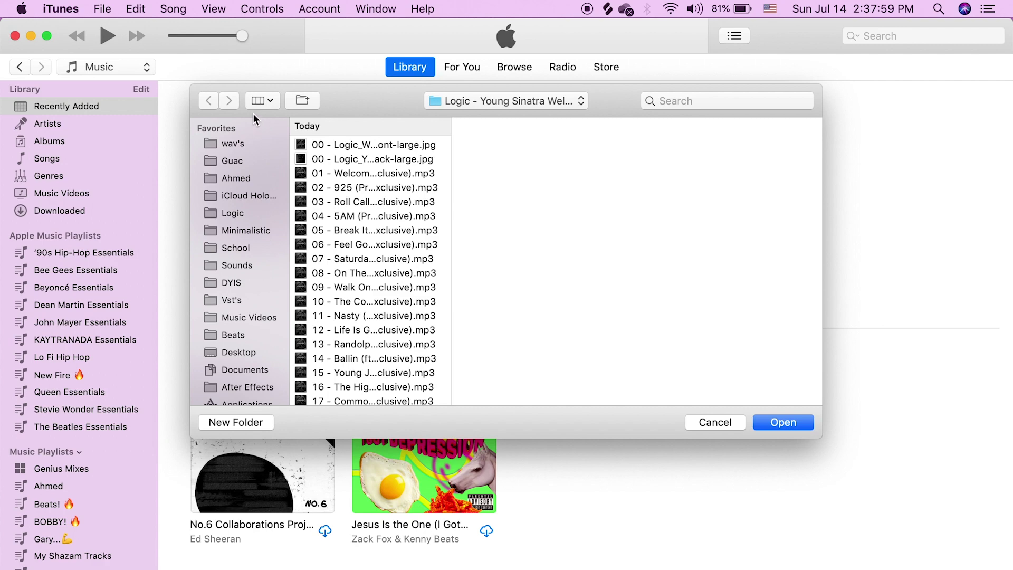
{"action": "scroll", "coordinate": [256, 343], "scroll_direction": "down", "scroll_amount": 5}
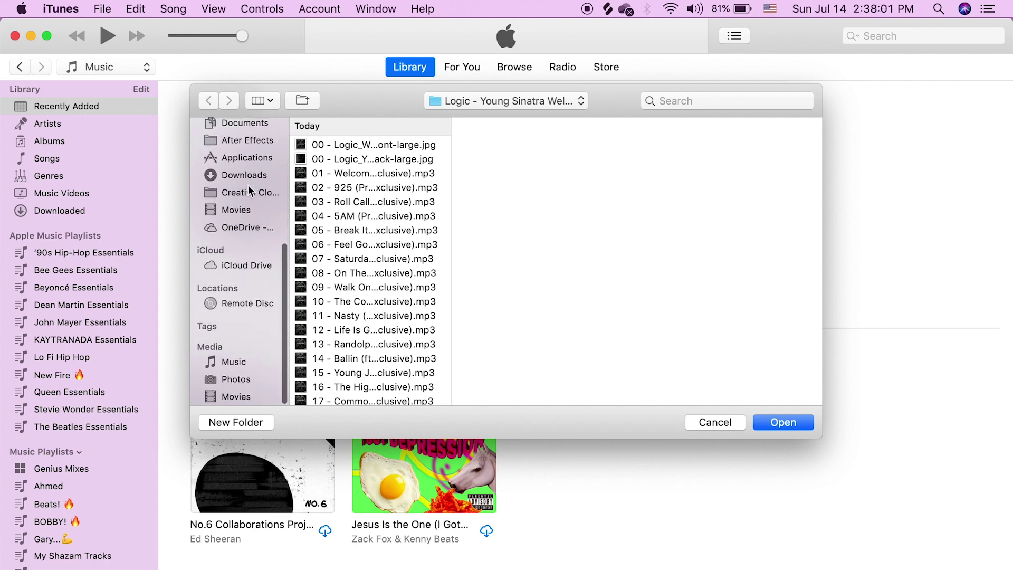
{"action": "left_click", "coordinate": [224, 177]}
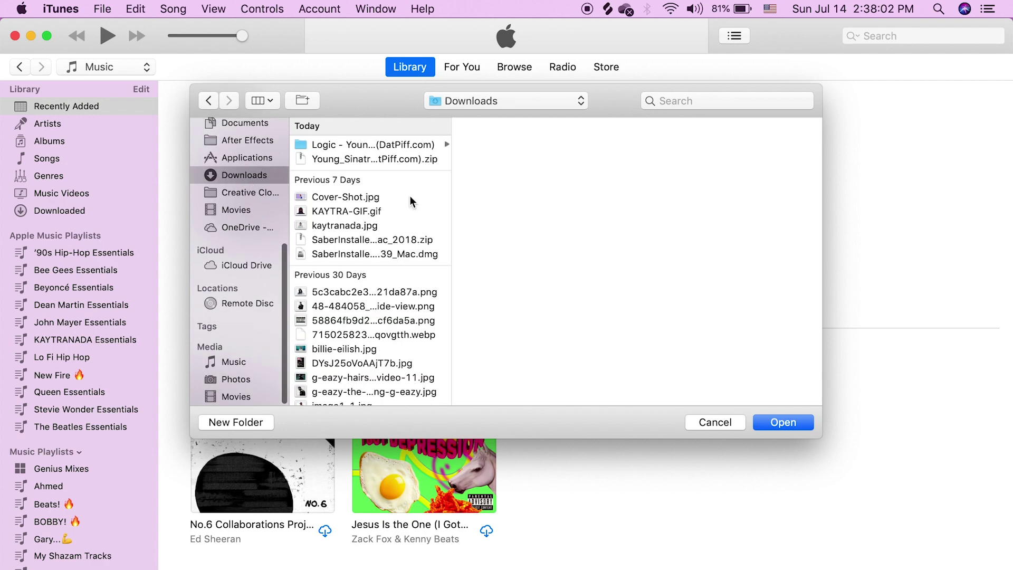
{"action": "left_click", "coordinate": [351, 147]}
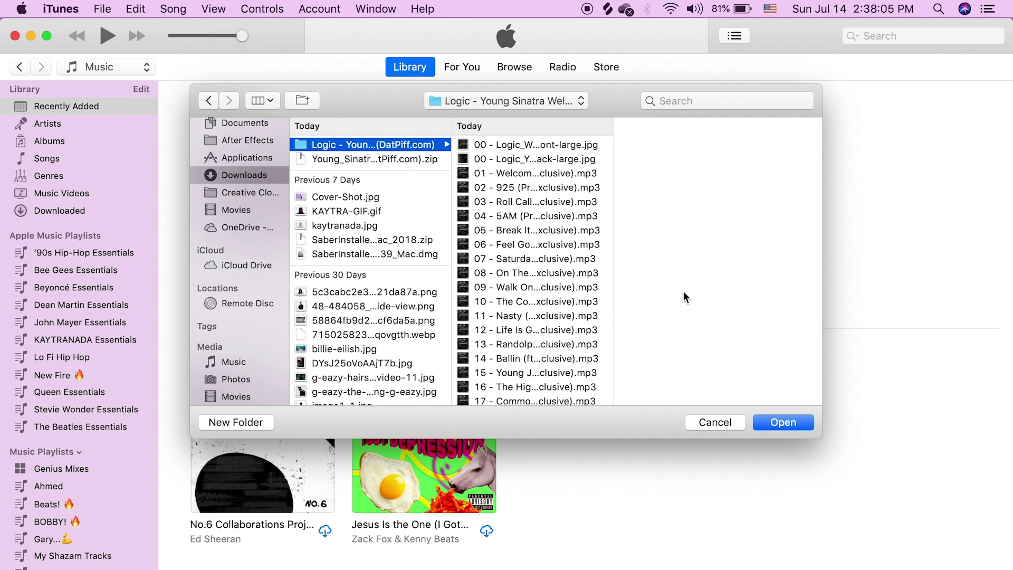
{"action": "left_click", "coordinate": [783, 422]}
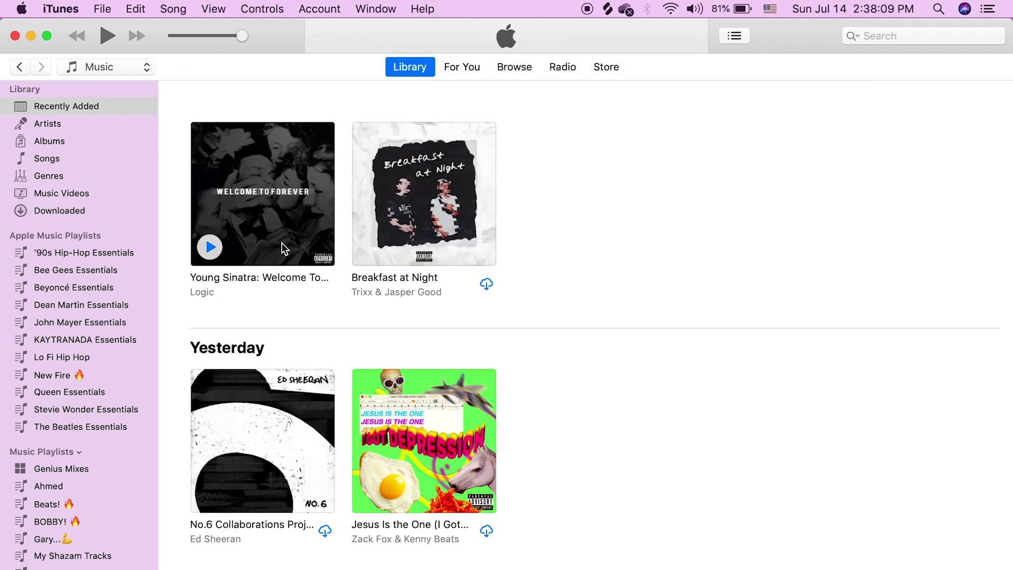
Step: Open the Young Sinatra album's track list and add Welcome To Forever to iCloud Music Library
{"action": "right_click", "coordinate": [281, 234]}
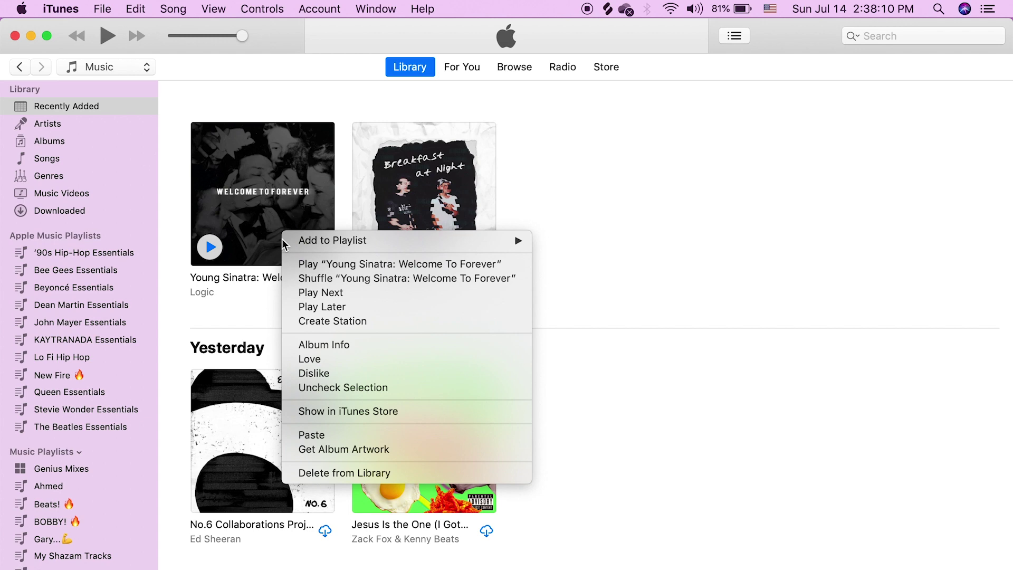
{"action": "left_click", "coordinate": [274, 204]}
{"action": "left_click", "coordinate": [312, 219]}
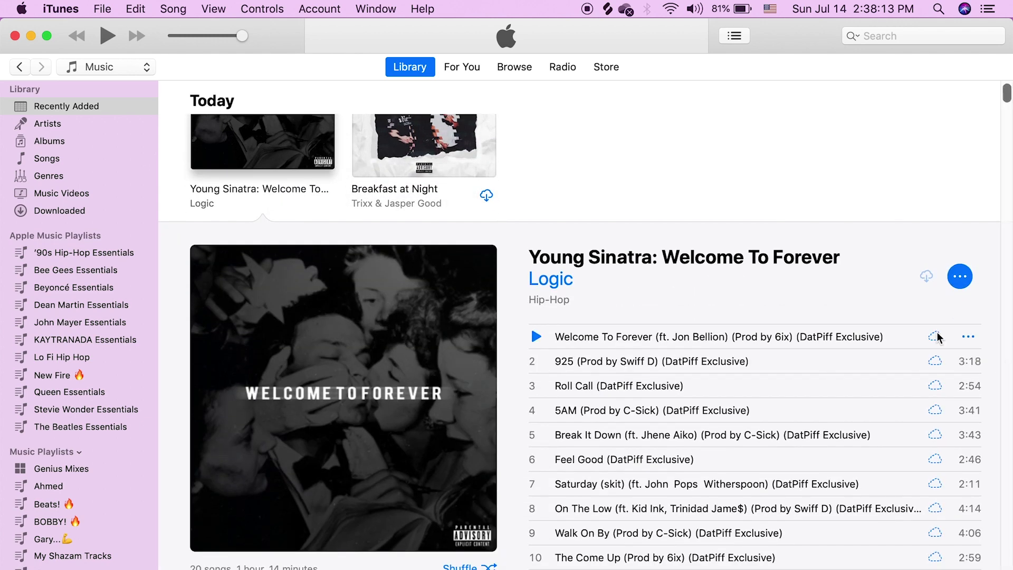
{"action": "left_click", "coordinate": [891, 344]}
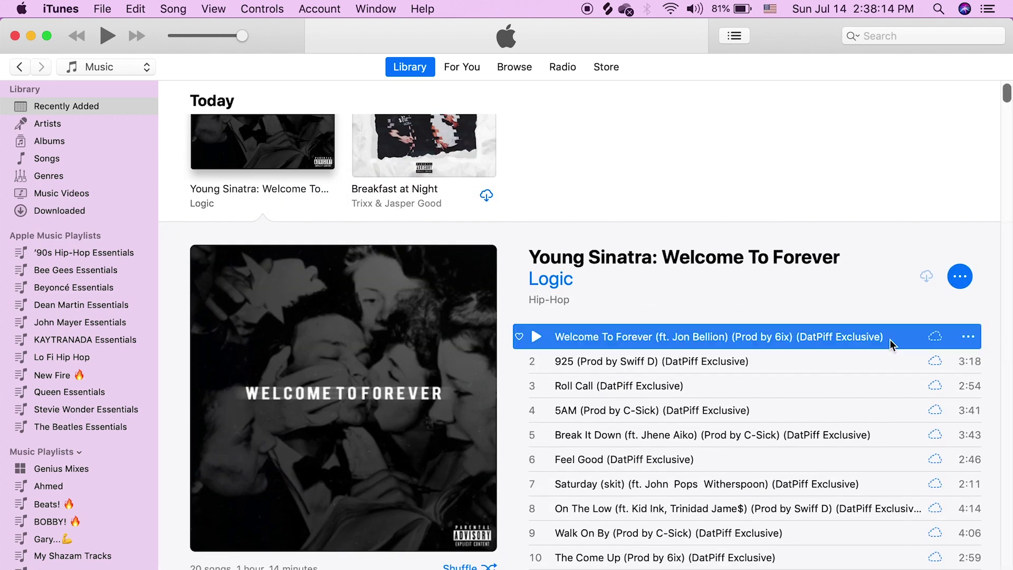
{"action": "left_click", "coordinate": [968, 337]}
{"action": "left_click", "coordinate": [973, 344]}
{"action": "left_click", "coordinate": [969, 337]}
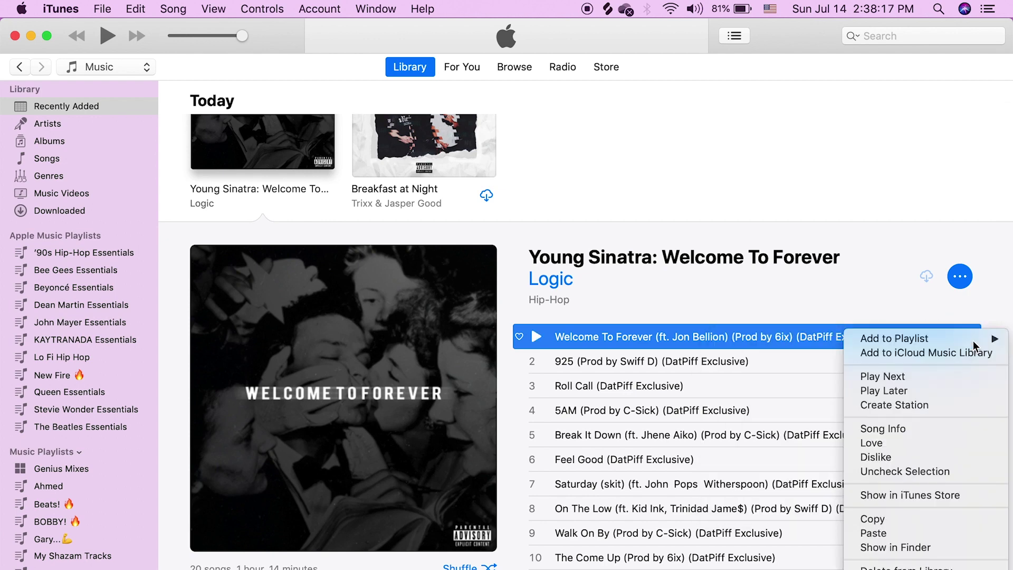
{"action": "left_click", "coordinate": [943, 354]}
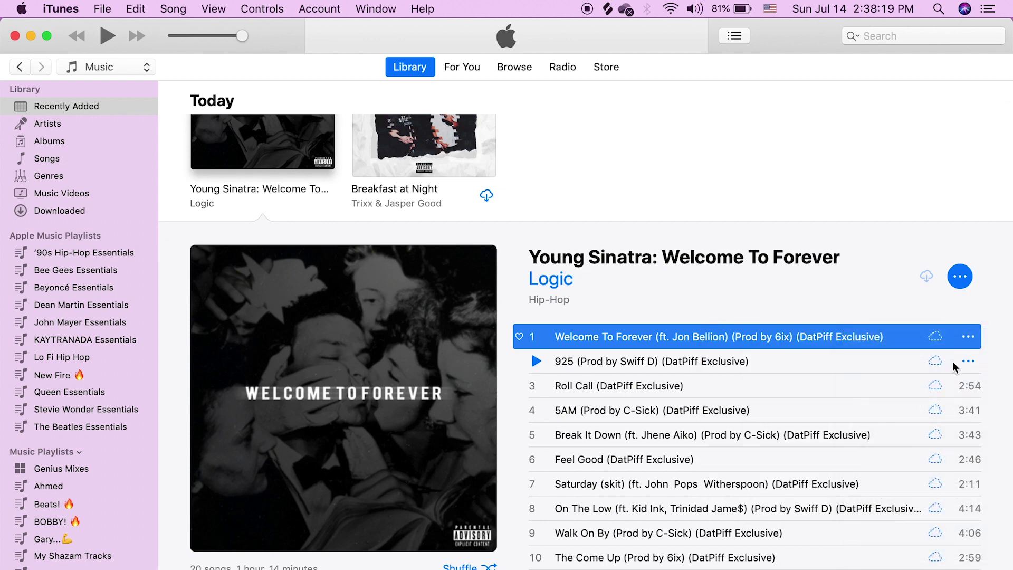
Step: Add the tracks 925, Roll Call and 5AM to the iCloud Music Library
{"action": "left_click", "coordinate": [871, 357]}
{"action": "left_click", "coordinate": [968, 361]}
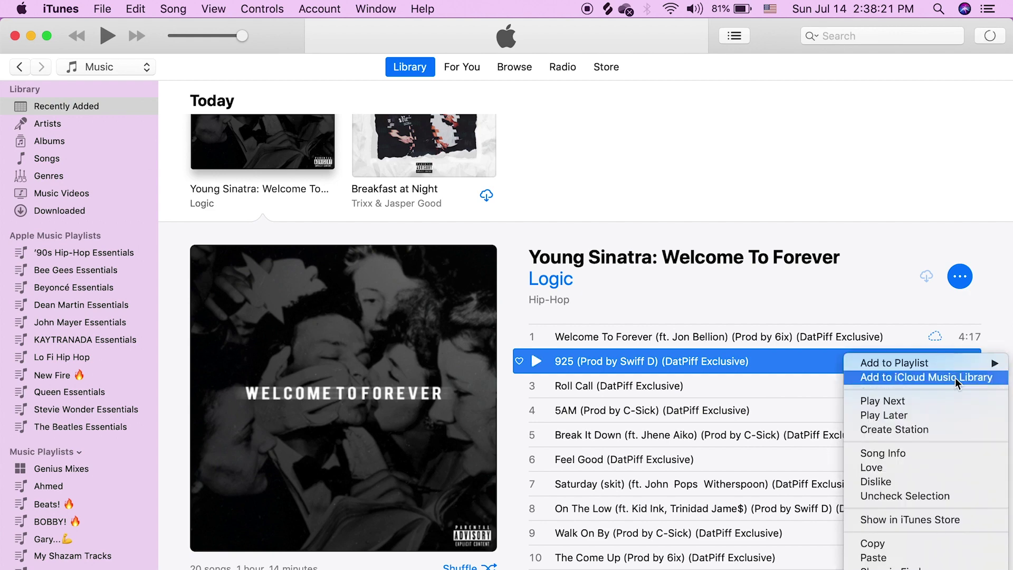
{"action": "left_click", "coordinate": [945, 379]}
{"action": "scroll", "coordinate": [888, 384], "scroll_direction": "down", "scroll_amount": 2}
{"action": "left_click", "coordinate": [968, 332]}
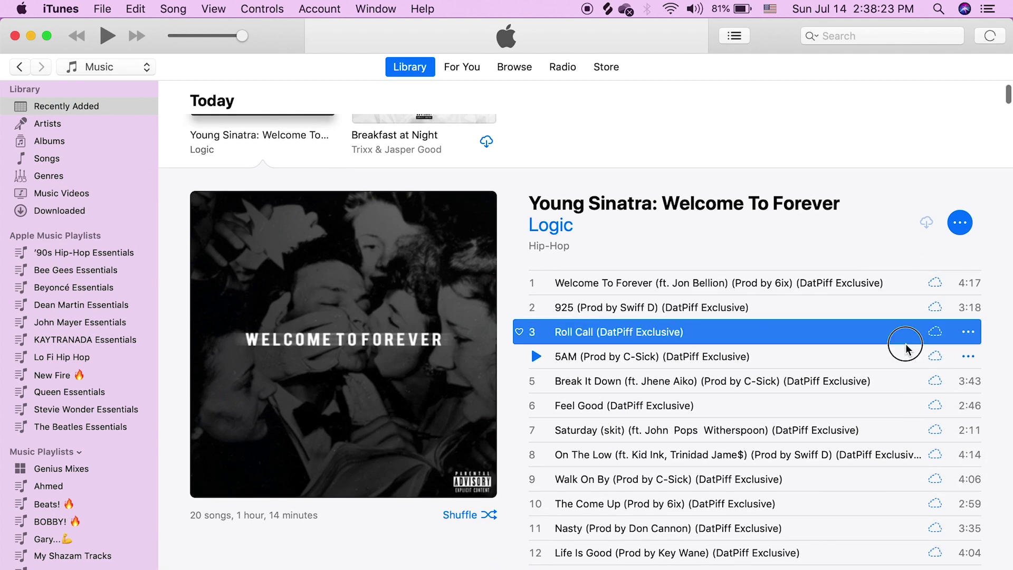
{"action": "left_click", "coordinate": [970, 349]}
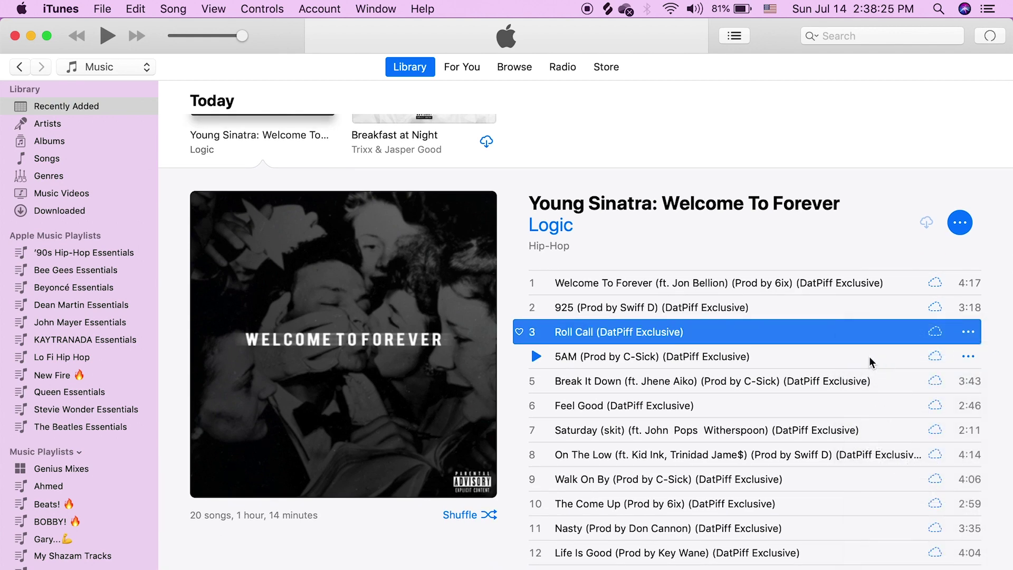
{"action": "left_click", "coordinate": [871, 359]}
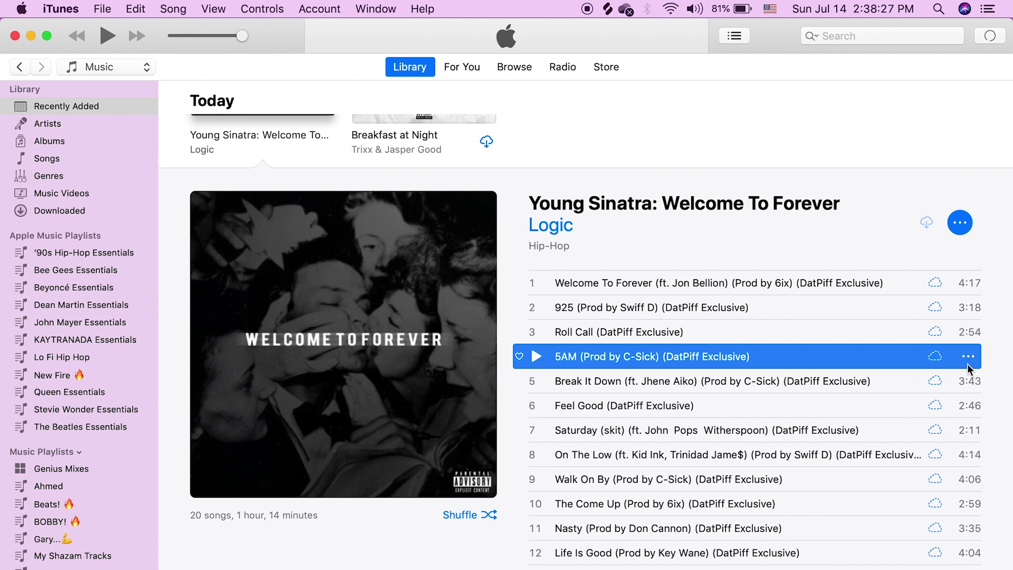
{"action": "left_click", "coordinate": [968, 359]}
{"action": "left_click", "coordinate": [967, 373]}
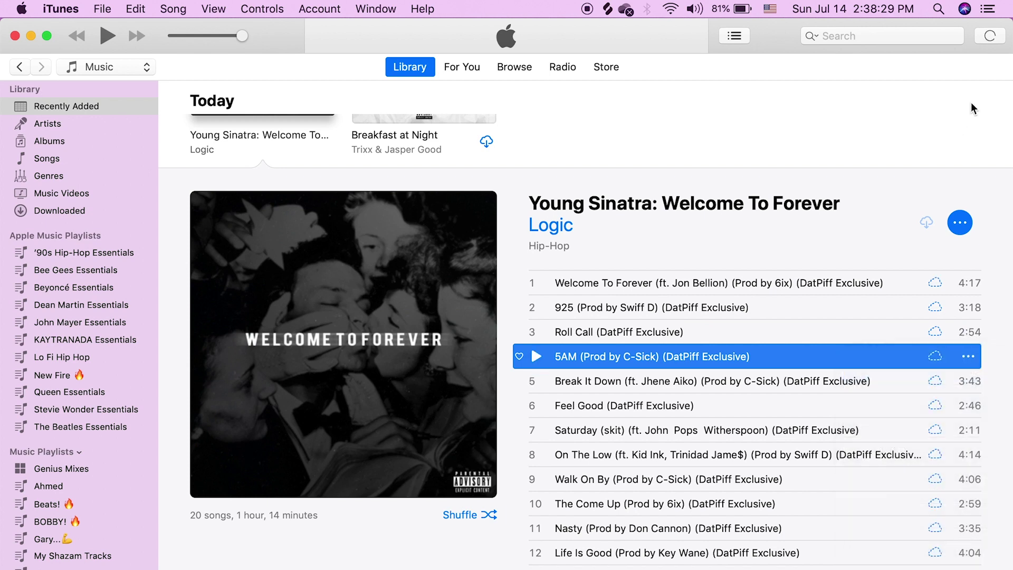
Step: Check the iCloud upload progress, then add Break It Down and start on Feel Good
{"action": "left_click", "coordinate": [990, 37]}
{"action": "left_click", "coordinate": [986, 38]}
{"action": "scroll", "coordinate": [929, 192], "scroll_direction": "down", "scroll_amount": 3}
{"action": "left_click", "coordinate": [968, 238]}
{"action": "left_click", "coordinate": [969, 237]}
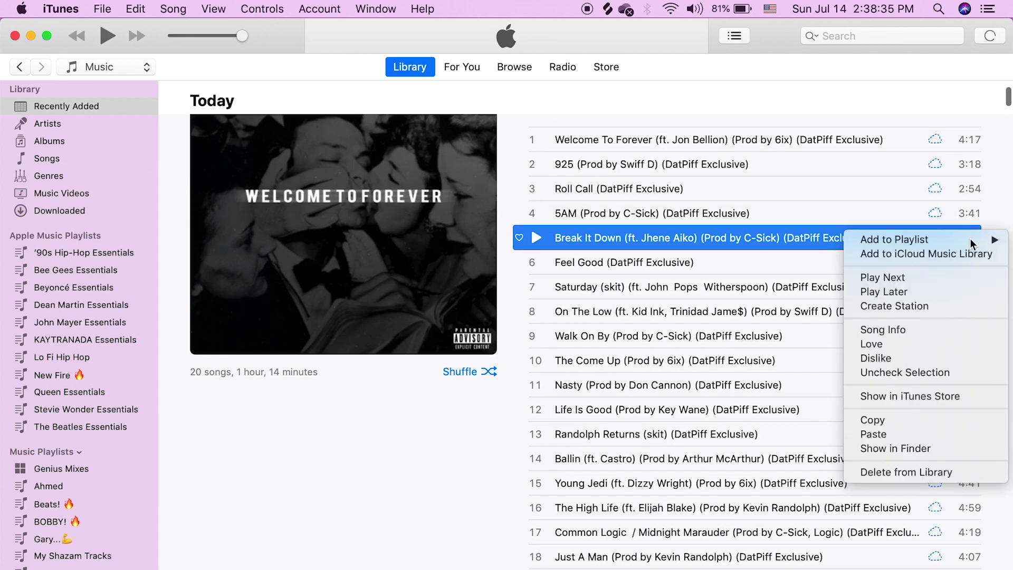
{"action": "left_click", "coordinate": [928, 254]}
{"action": "left_click", "coordinate": [904, 264]}
{"action": "left_click", "coordinate": [969, 262]}
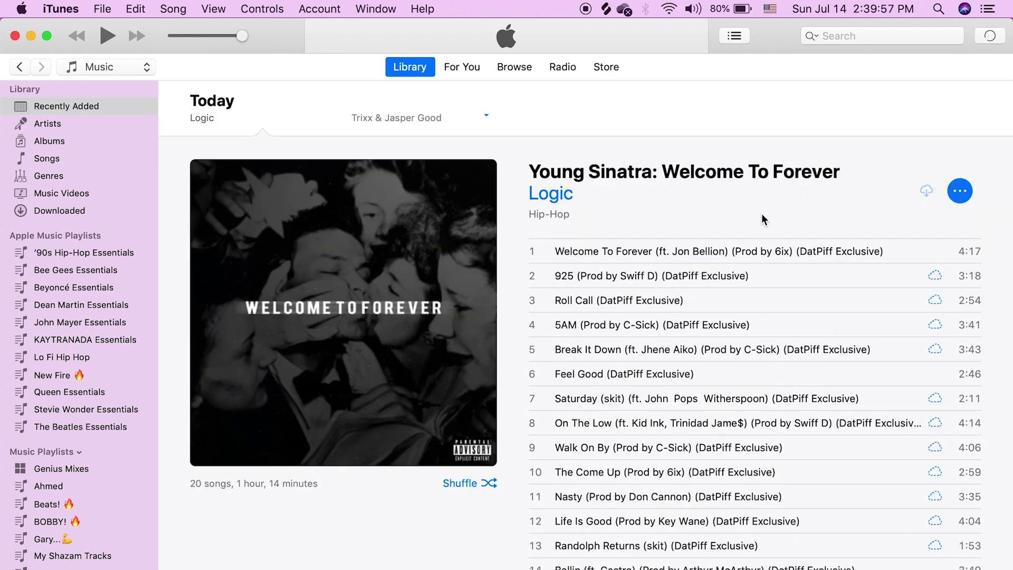
{"action": "scroll", "coordinate": [770, 216], "scroll_direction": "down", "scroll_amount": 1}
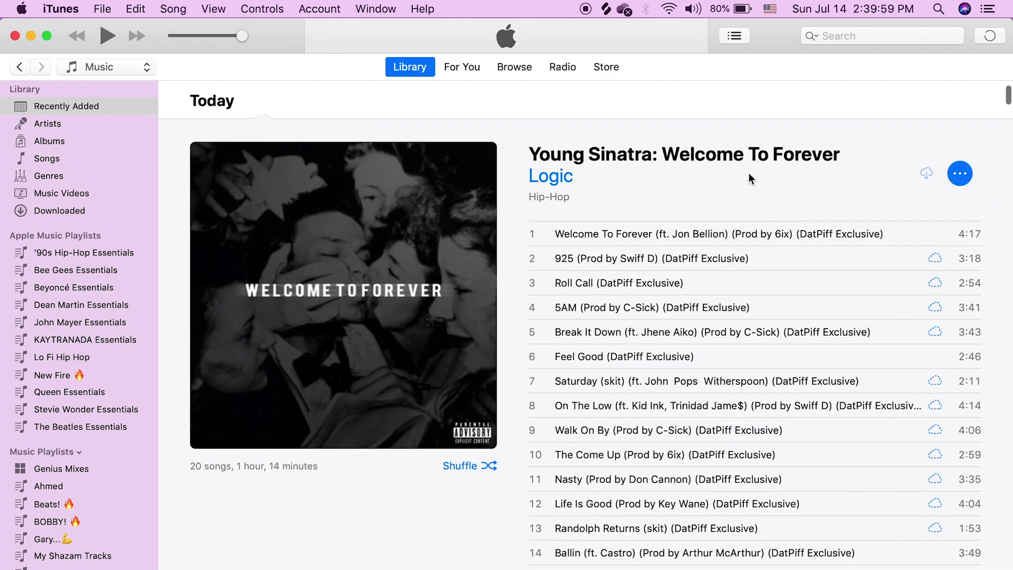
Step: Add Roll Call, 5AM and Break It Down to the iCloud Music Library
{"action": "left_click", "coordinate": [970, 258]}
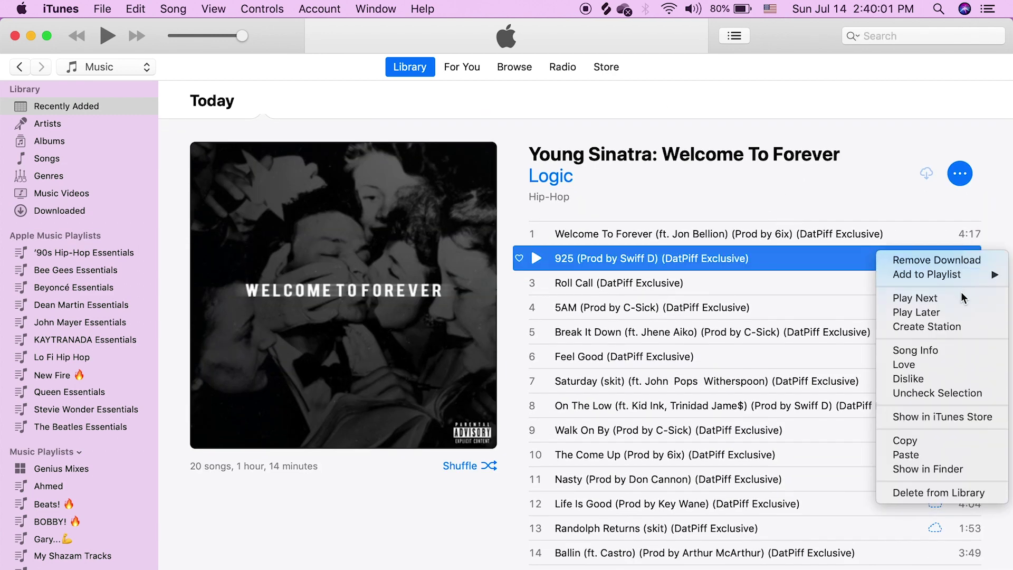
{"action": "left_click", "coordinate": [873, 254]}
{"action": "left_click", "coordinate": [904, 283]}
{"action": "left_click", "coordinate": [969, 283]}
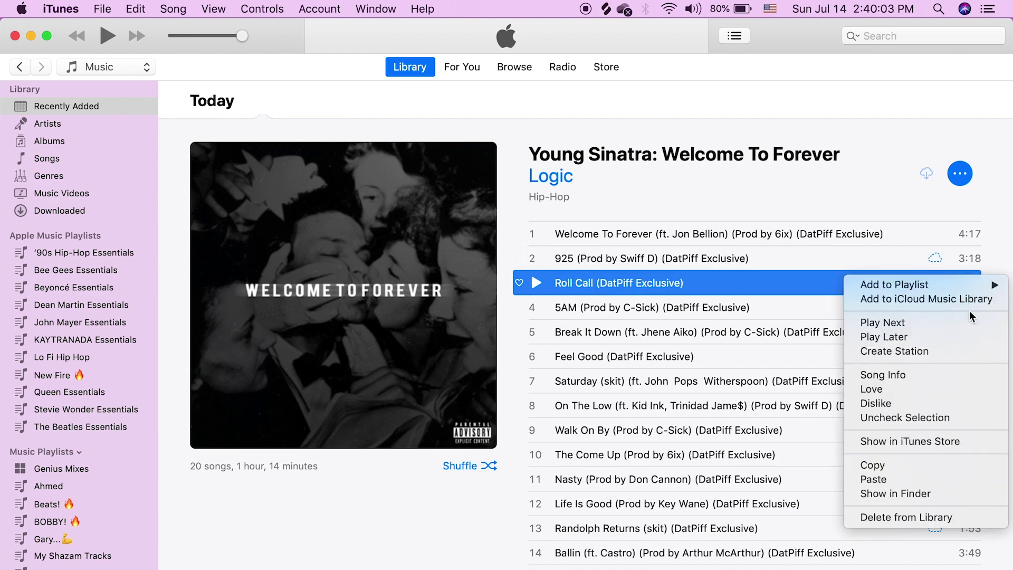
{"action": "left_click", "coordinate": [890, 308]}
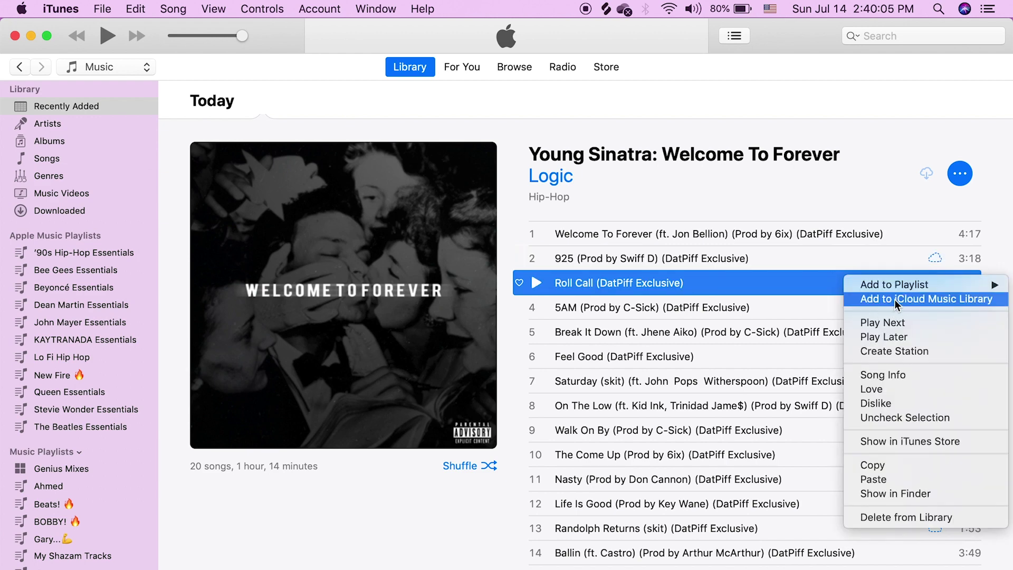
{"action": "left_click", "coordinate": [971, 308]}
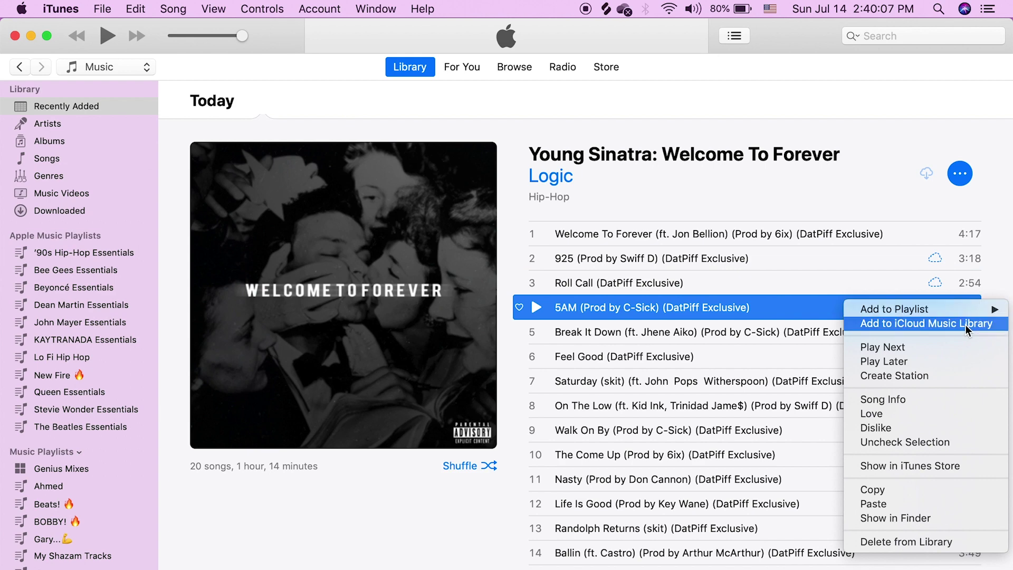
{"action": "left_click", "coordinate": [967, 327]}
{"action": "left_click", "coordinate": [969, 332]}
{"action": "left_click", "coordinate": [977, 346]}
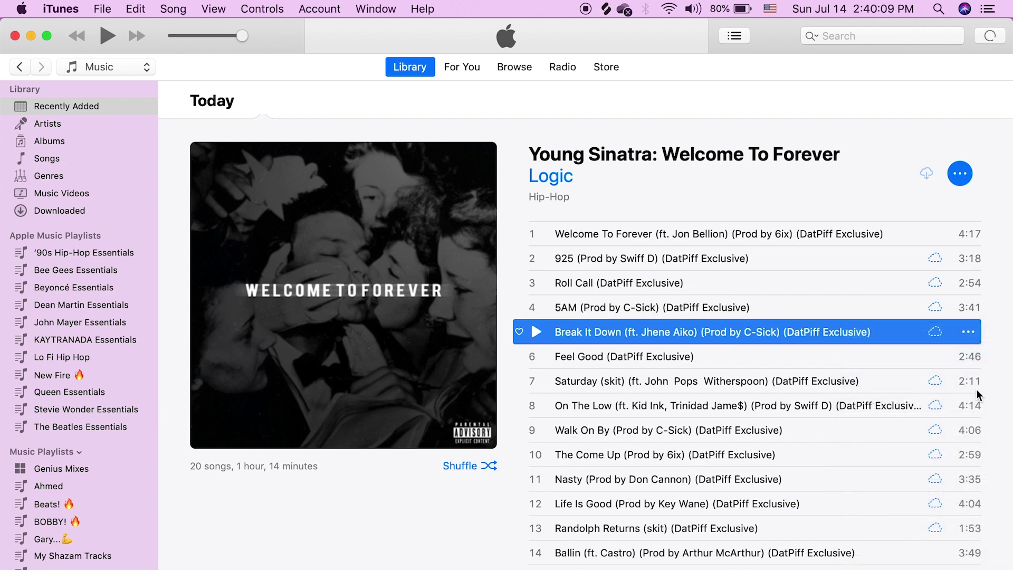
Step: Add the Saturday skit, On The Low, Walk On By and 5AM again to iCloud, then check 925
{"action": "scroll", "coordinate": [973, 396], "scroll_direction": "down", "scroll_amount": 2}
{"action": "left_click", "coordinate": [969, 338]}
{"action": "left_click", "coordinate": [973, 362]}
{"action": "left_click", "coordinate": [970, 362]}
{"action": "left_click", "coordinate": [974, 377]}
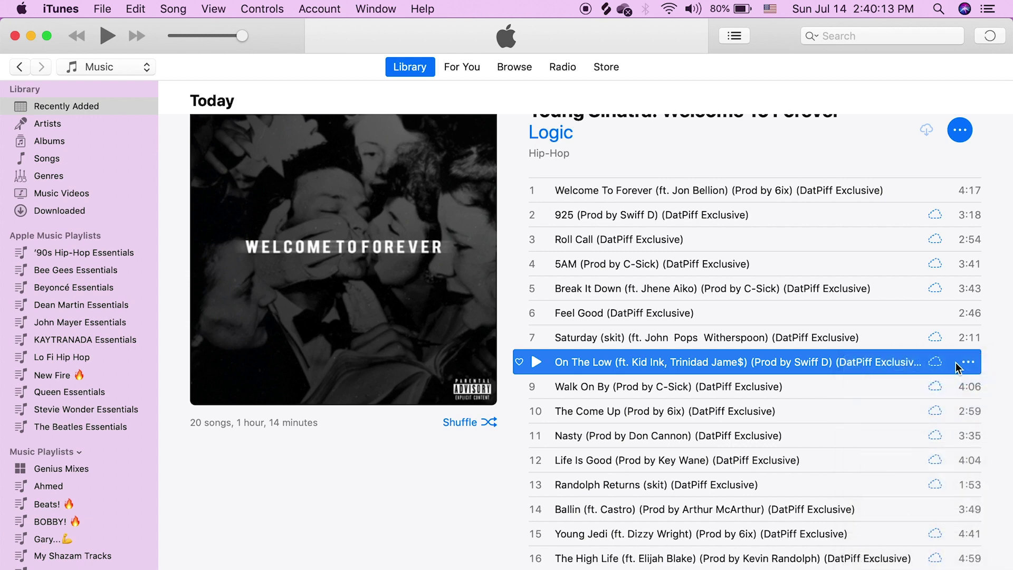
{"action": "left_click", "coordinate": [968, 387]}
{"action": "left_click", "coordinate": [971, 404]}
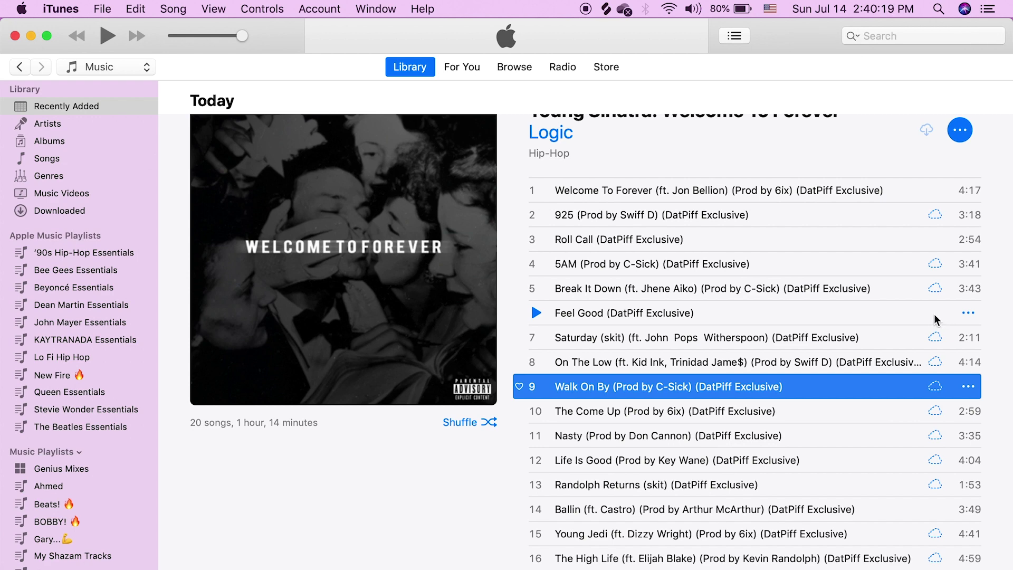
{"action": "left_click", "coordinate": [968, 264]}
{"action": "left_click", "coordinate": [929, 280]}
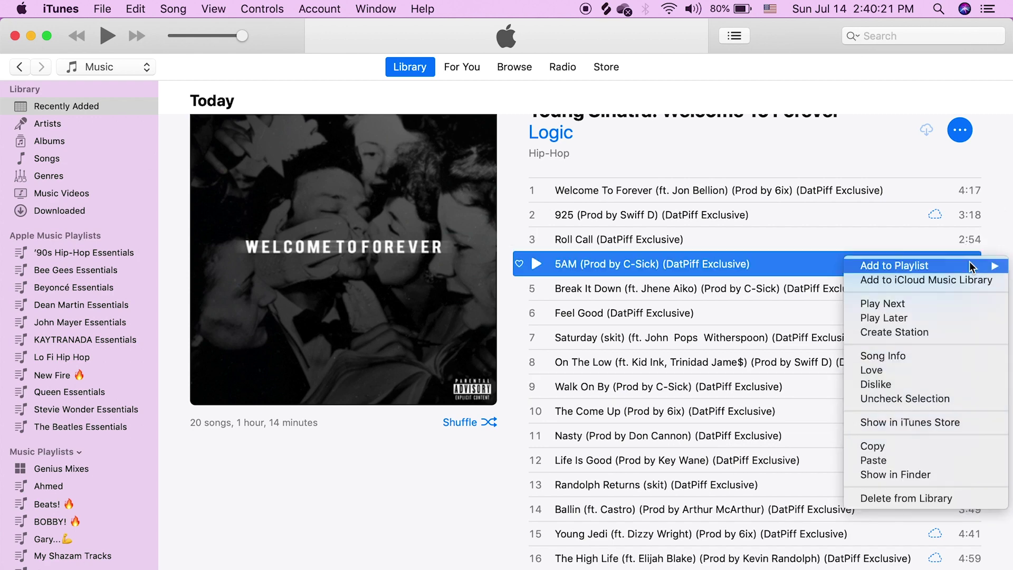
{"action": "left_click", "coordinate": [968, 215]}
{"action": "mouse_move", "coordinate": [970, 232]}
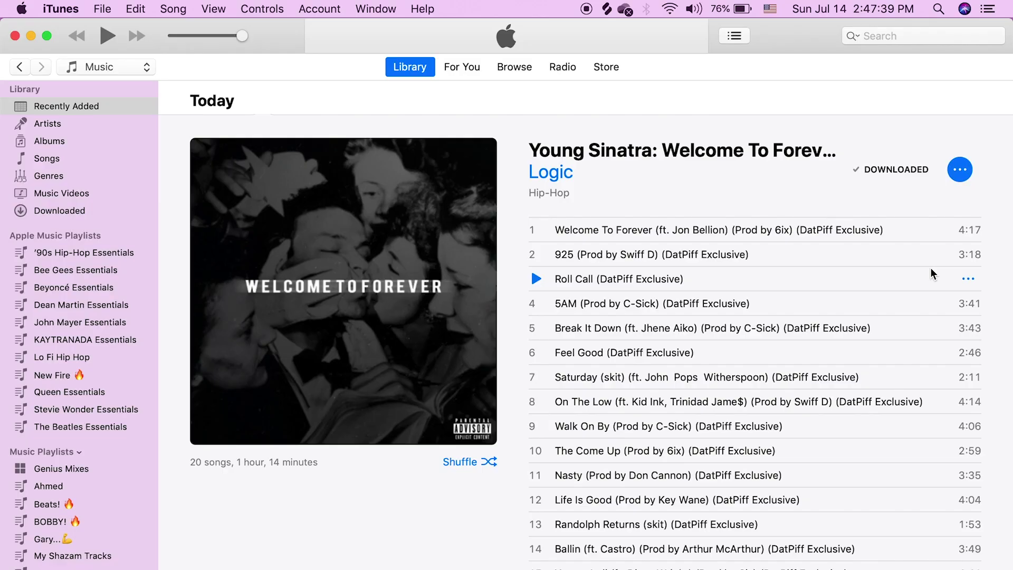
Step: Scroll the album's track list to confirm all 20 tracks through 'The End' are downloaded
{"action": "scroll", "coordinate": [948, 316], "scroll_direction": "down", "scroll_amount": 2}
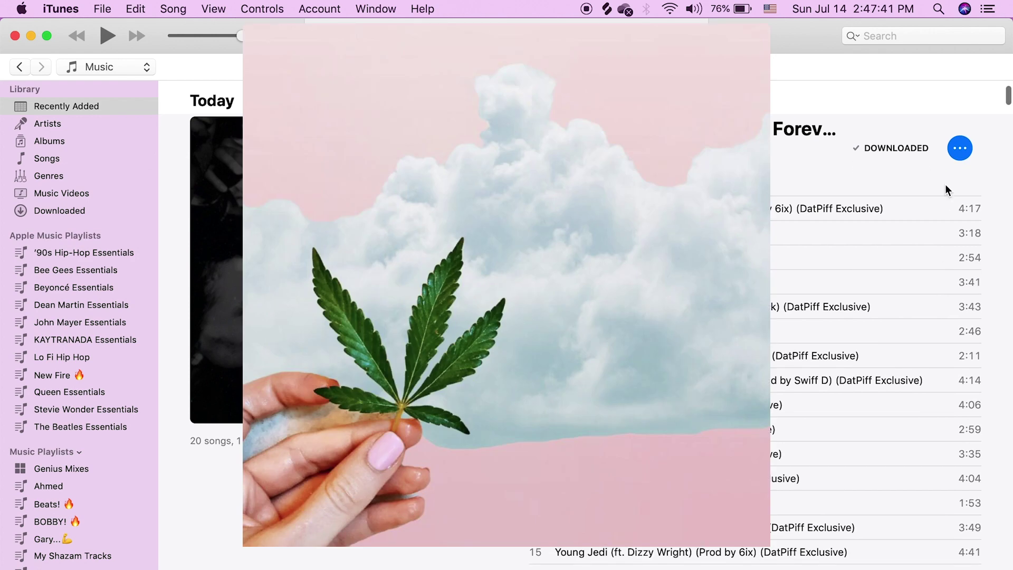
{"action": "scroll", "coordinate": [953, 423], "scroll_direction": "down", "scroll_amount": 4}
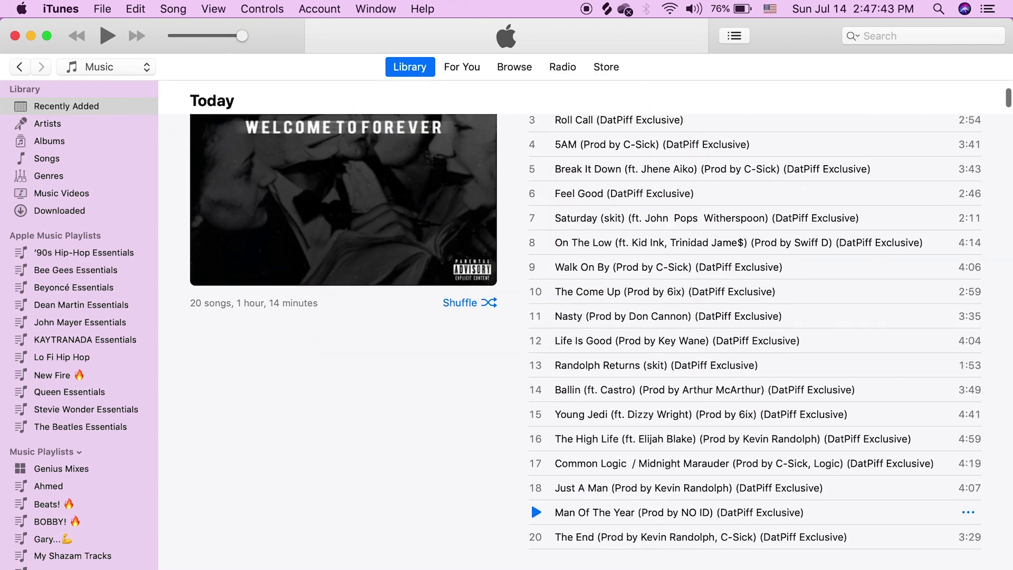
{"action": "scroll", "coordinate": [953, 422], "scroll_direction": "up", "scroll_amount": 6}
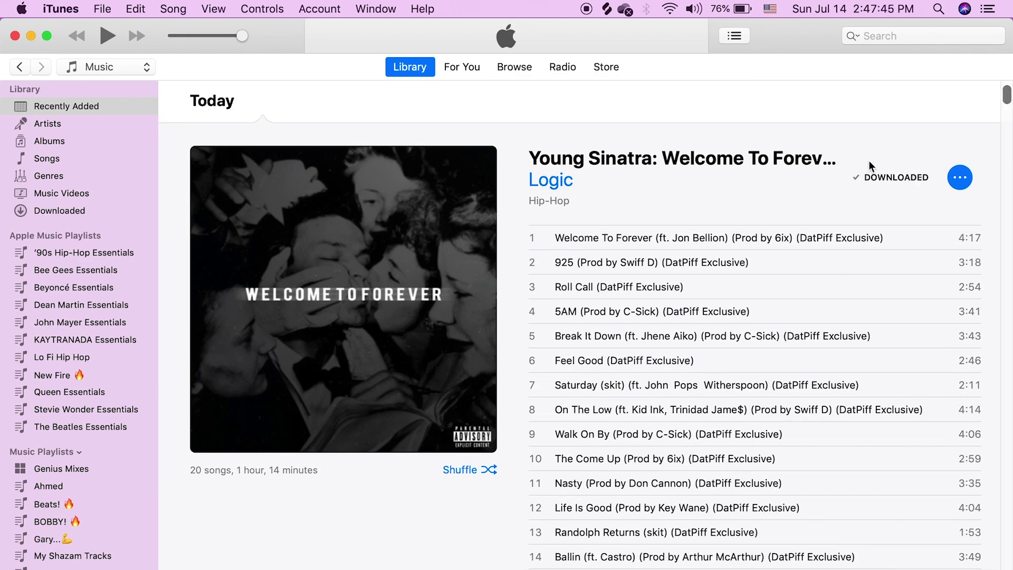